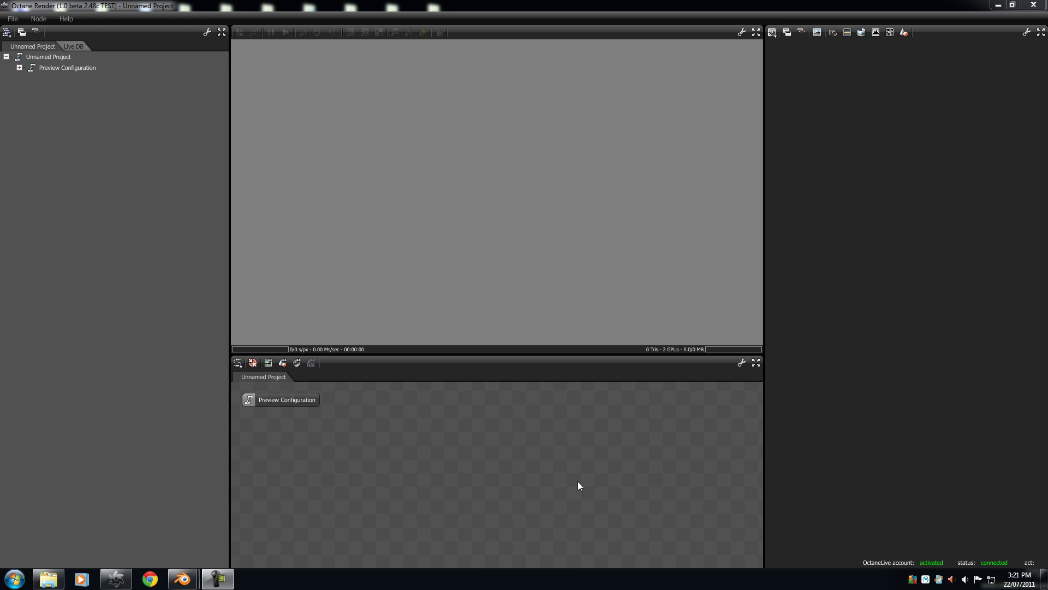
# Set the viewport control mappings preset to Autodesk 3DS Max in the preferences and accept the change
pyautogui.click(524, 208)
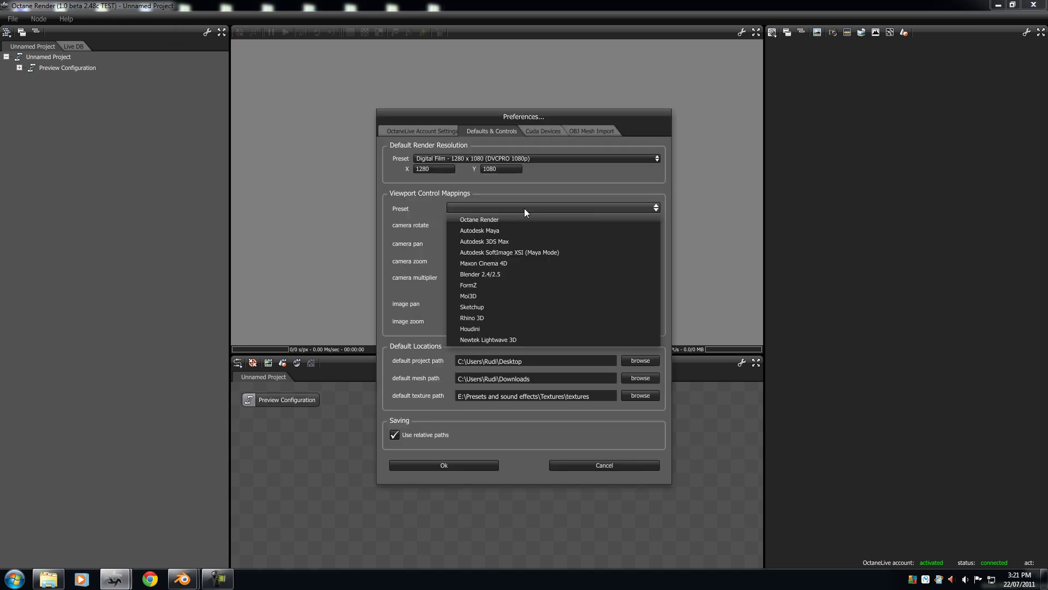
pyautogui.click(497, 241)
pyautogui.click(460, 464)
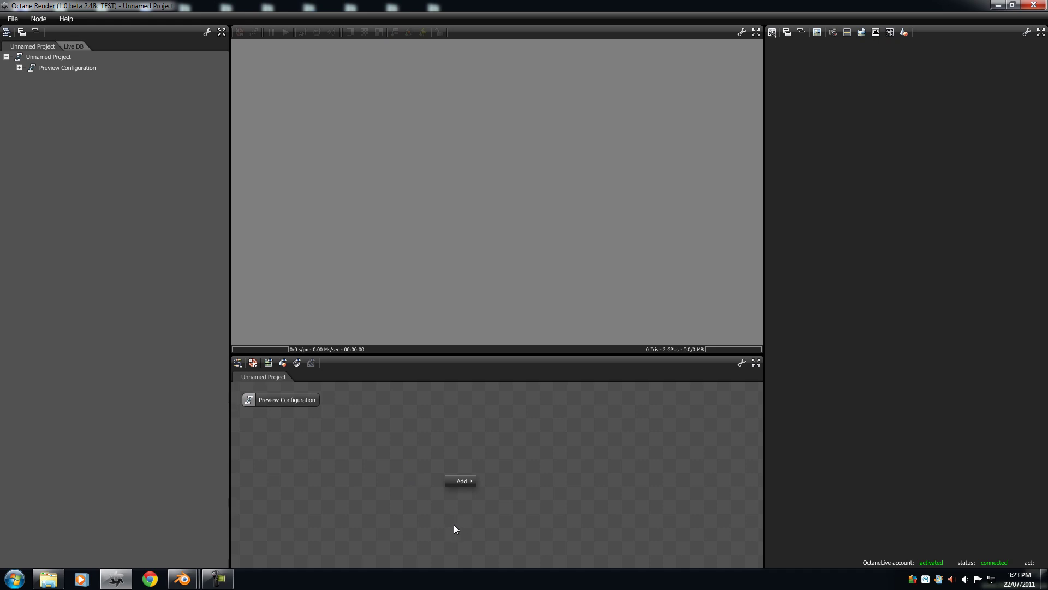
# Add a mesh node from obj.obj in the "Octane Render Tutorial - 3 - Import and navigation" folder and select it for rendering
pyautogui.rightClick(472, 476)
pyautogui.moveTo(487, 474)
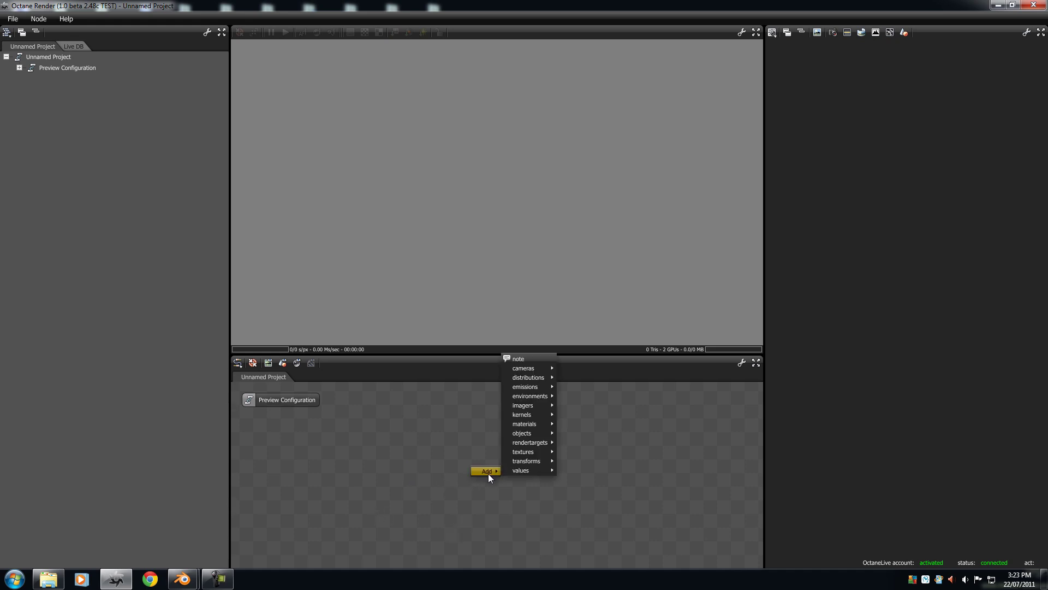
pyautogui.moveTo(533, 434)
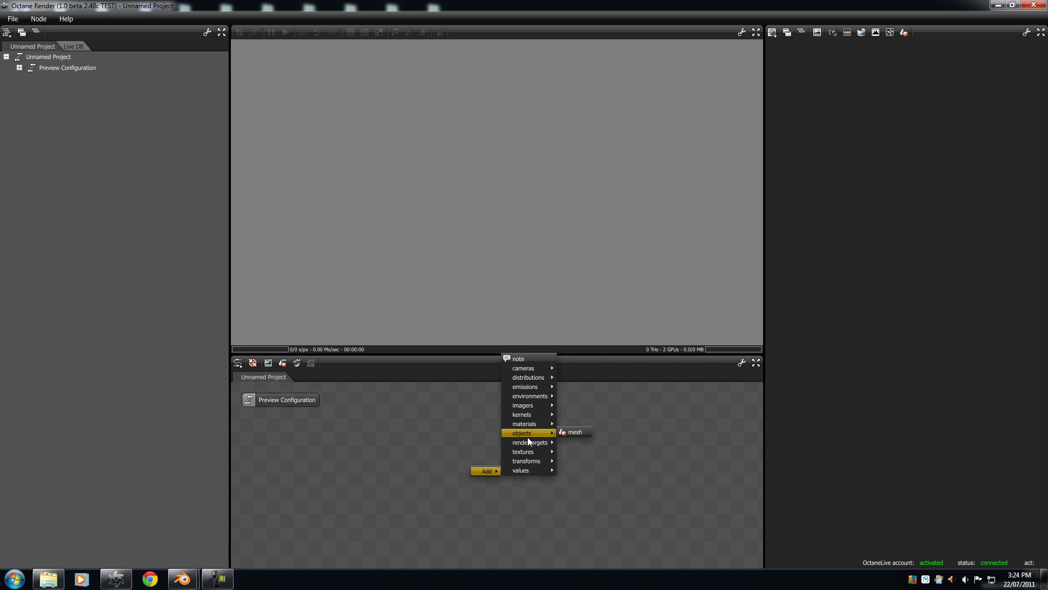
pyautogui.click(570, 432)
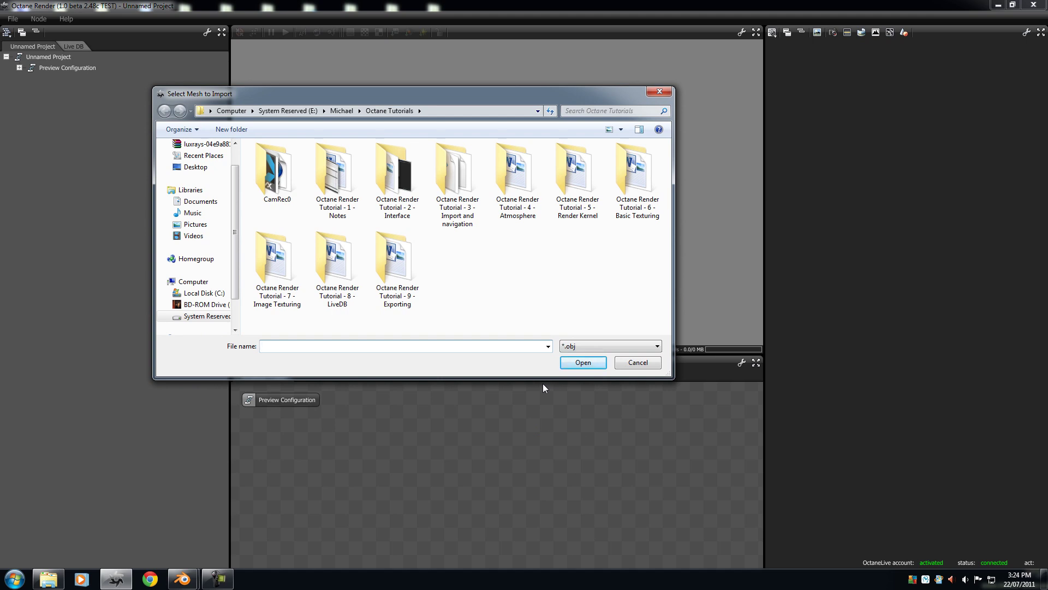
pyautogui.doubleClick(447, 183)
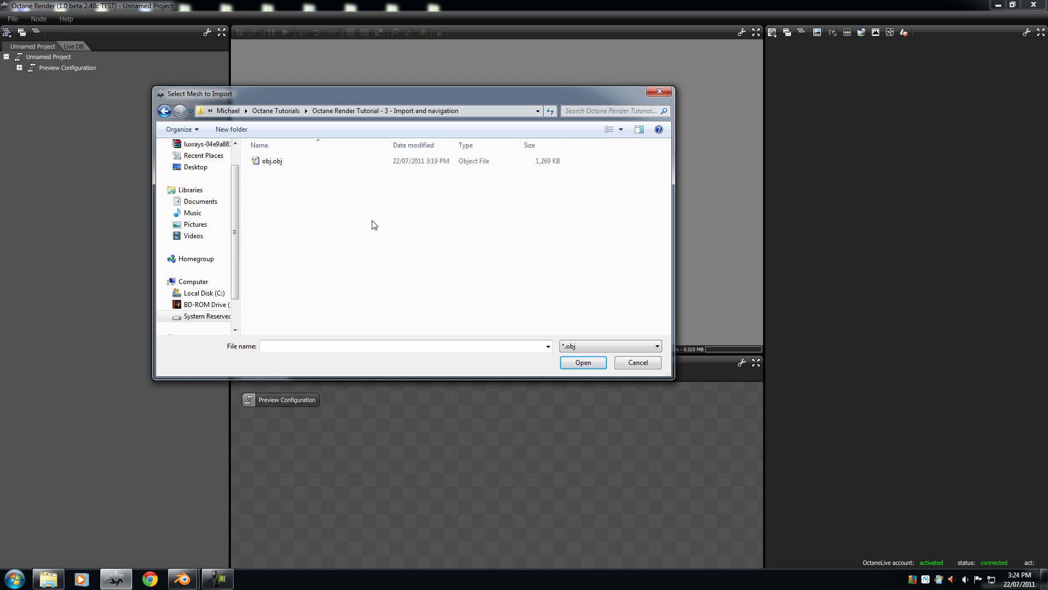
pyautogui.click(290, 164)
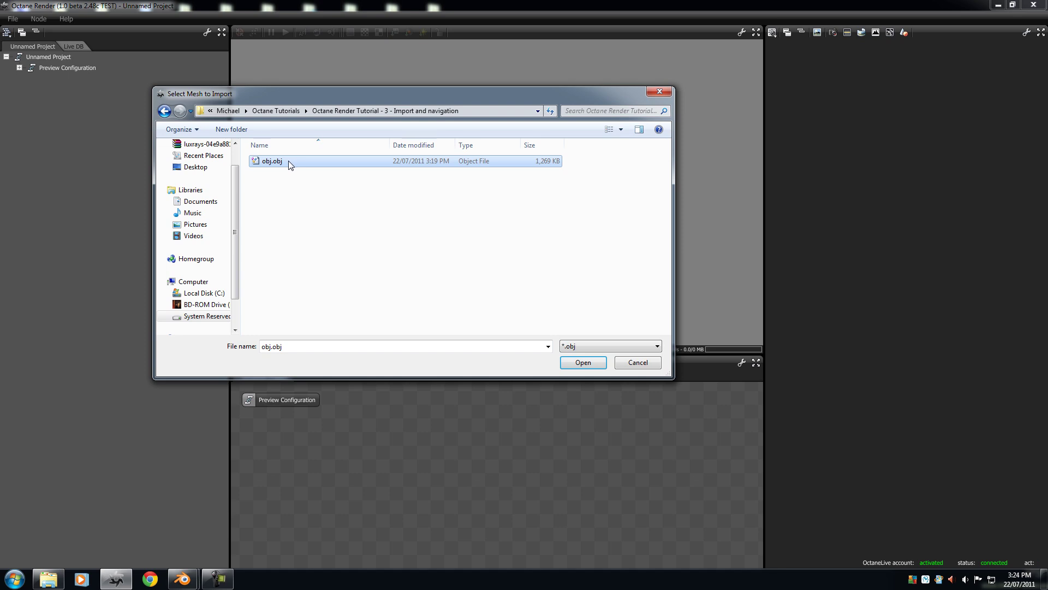
pyautogui.click(589, 366)
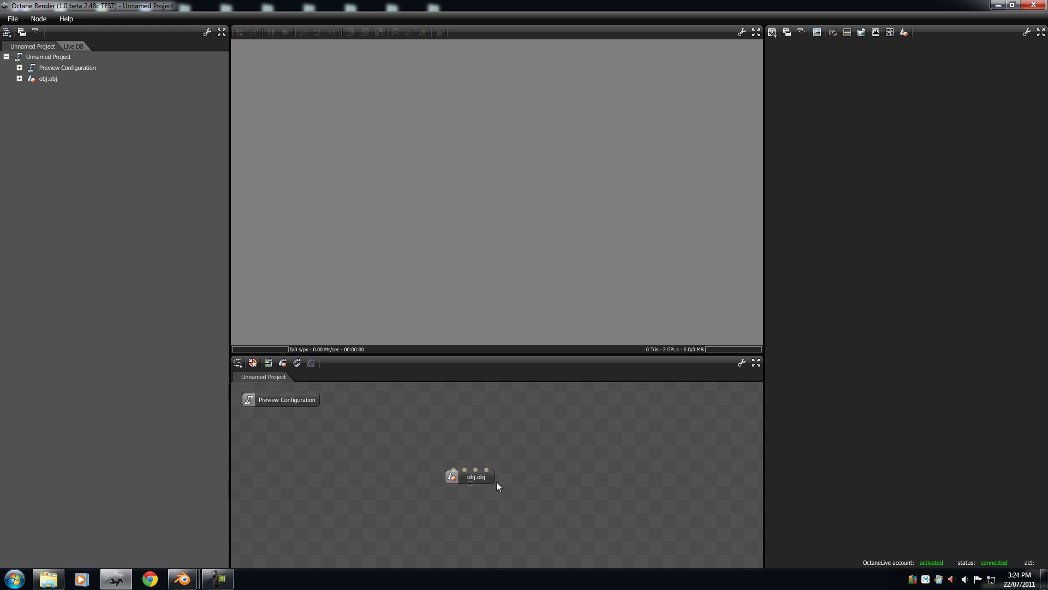
pyautogui.click(480, 478)
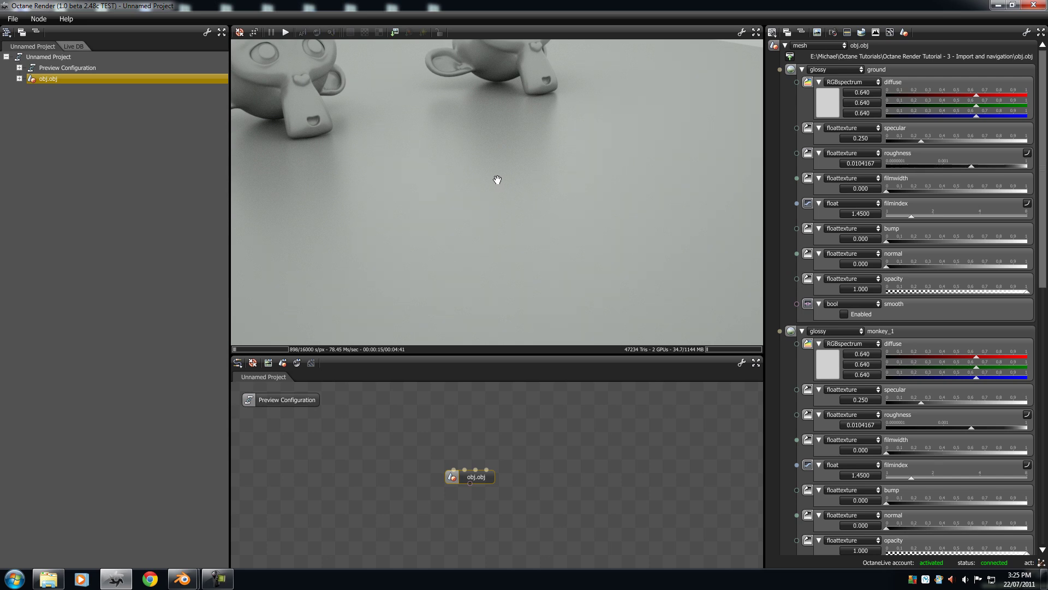
# Examine the rendered monkey heads and ground plane at several image magnifications
pyautogui.scroll(-5, 495, 180)
pyautogui.scroll(3, 495, 179)
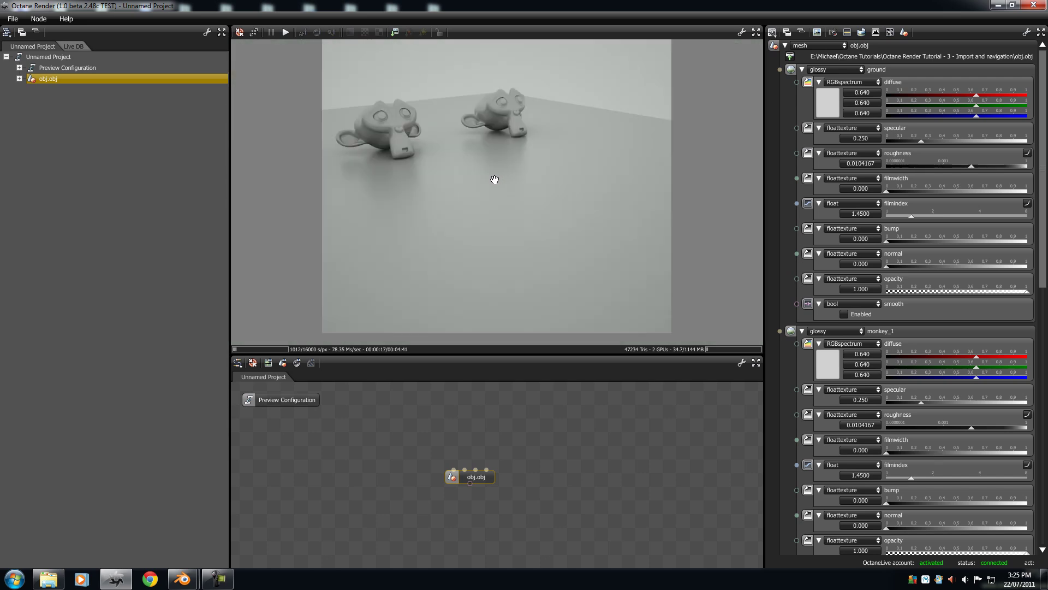
pyautogui.scroll(4, 495, 179)
pyautogui.scroll(-6, 502, 192)
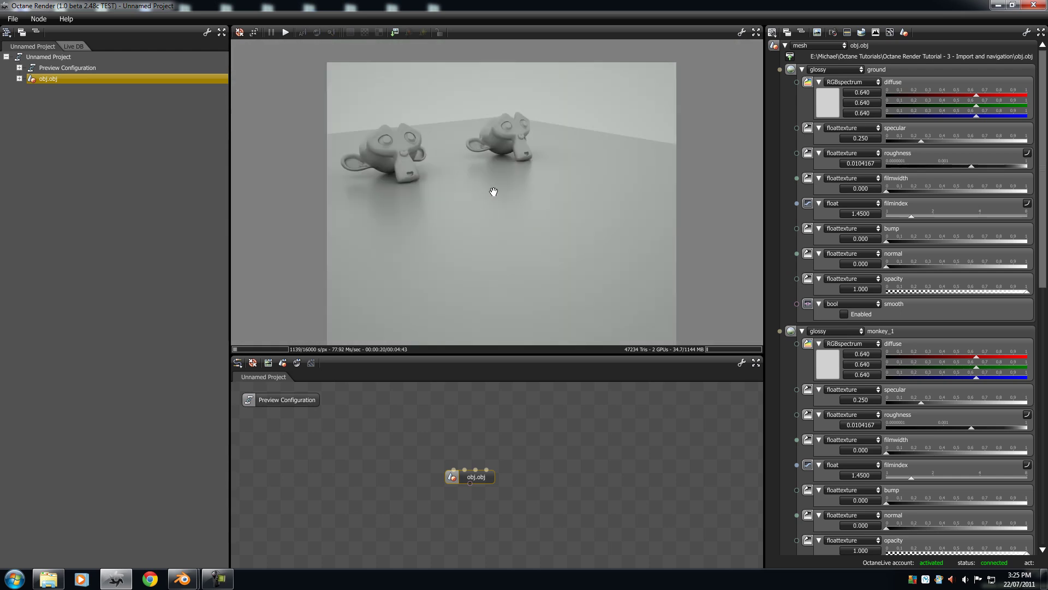
pyautogui.scroll(4, 506, 206)
pyautogui.scroll(-4, 515, 227)
pyautogui.scroll(3, 513, 227)
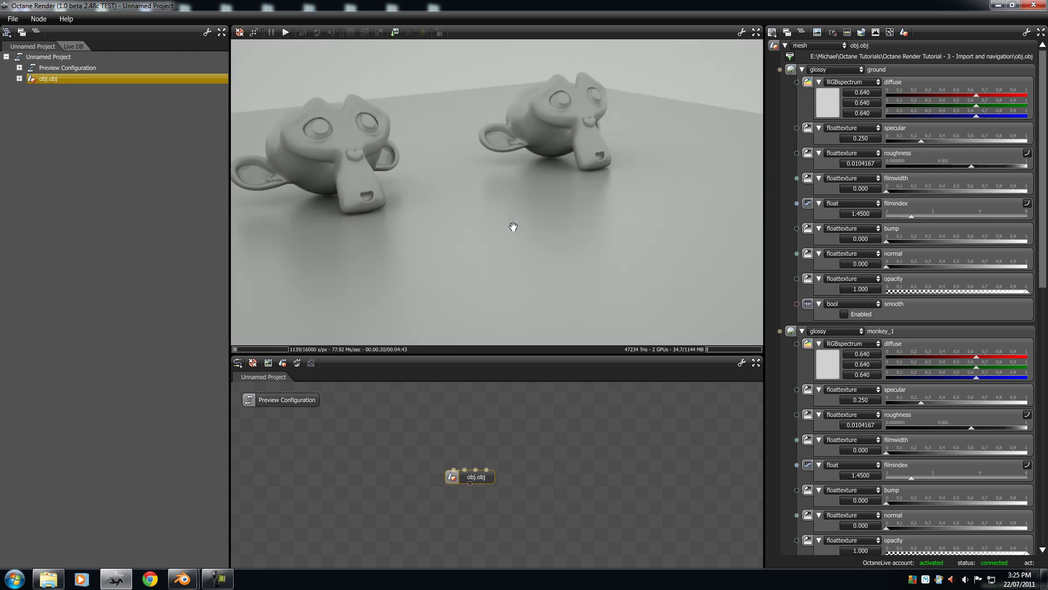
pyautogui.scroll(-1, 512, 227)
pyautogui.scroll(-2, 511, 227)
pyautogui.scroll(4, 524, 241)
pyautogui.scroll(-4, 540, 251)
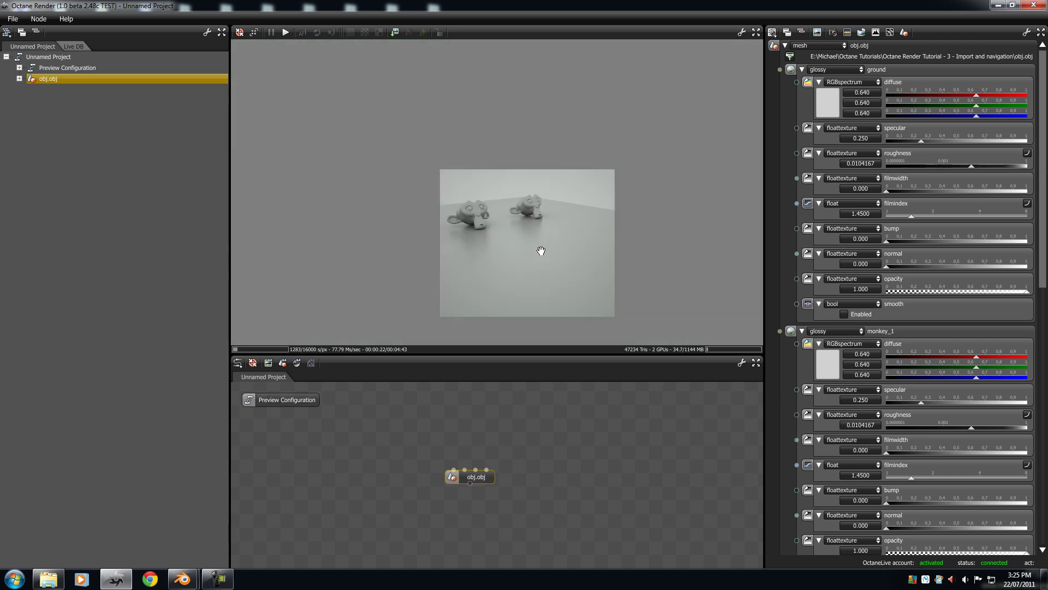
pyautogui.scroll(4, 491, 219)
pyautogui.scroll(-4, 533, 243)
pyautogui.scroll(4, 483, 232)
pyautogui.scroll(-4, 480, 205)
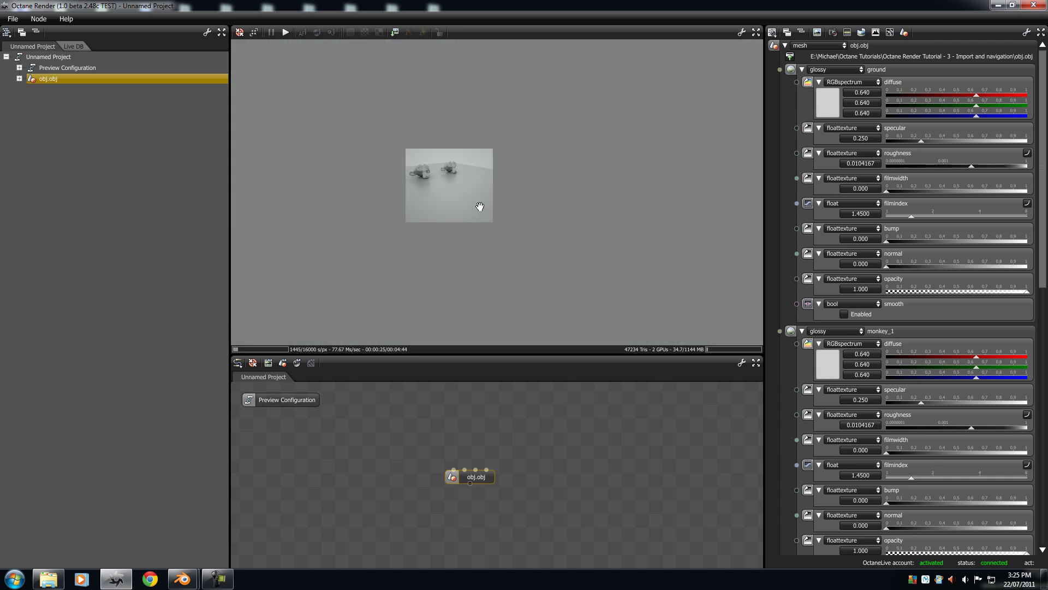
pyautogui.scroll(4, 429, 223)
pyautogui.scroll(-4, 497, 232)
pyautogui.scroll(2, 539, 219)
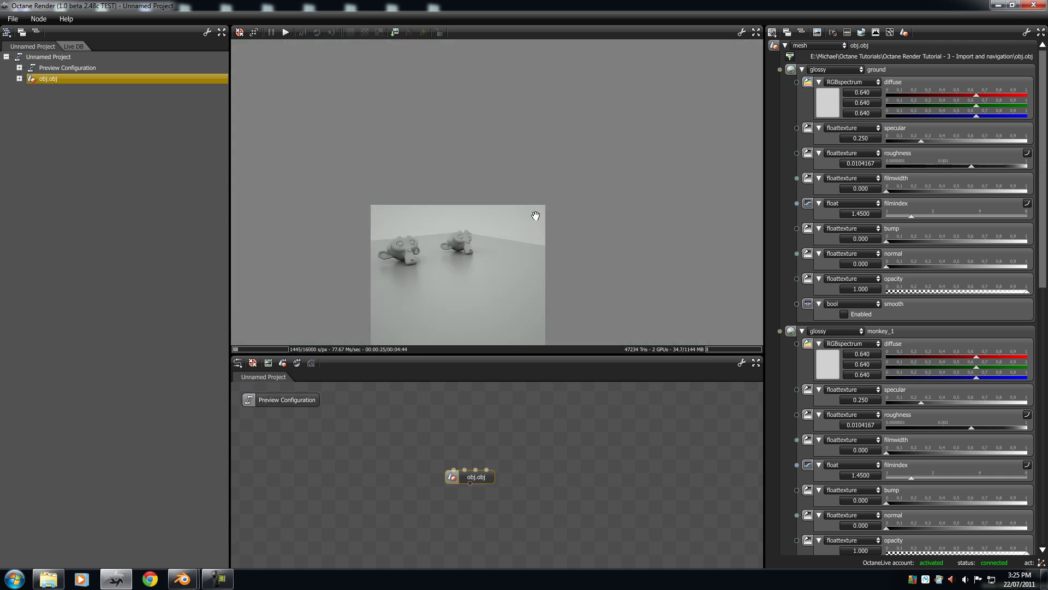
pyautogui.scroll(-2, 524, 223)
pyautogui.scroll(4, 499, 288)
pyautogui.scroll(-2, 499, 290)
pyautogui.scroll(2, 499, 271)
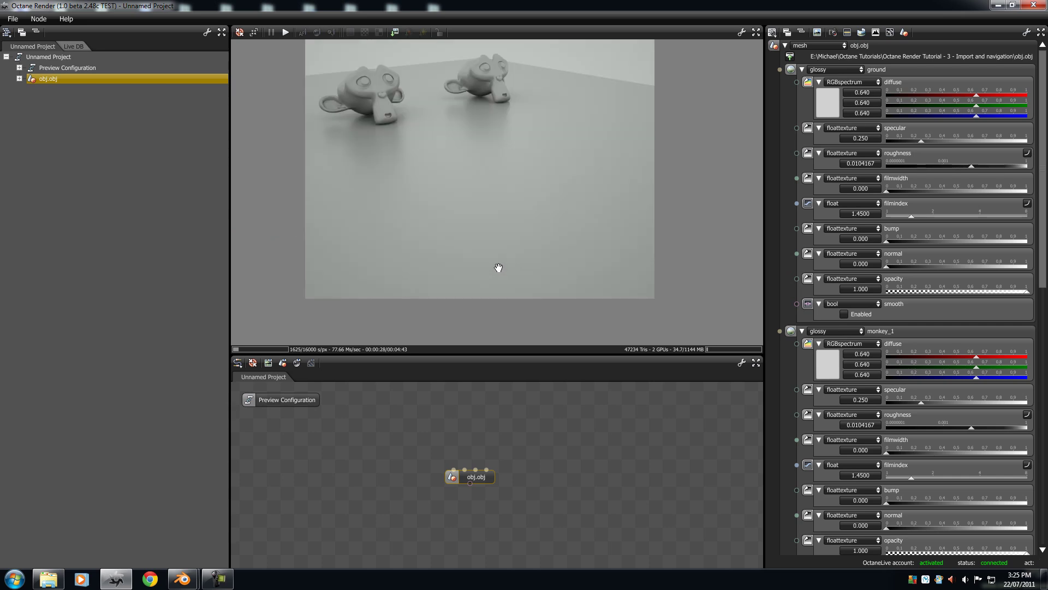
pyautogui.scroll(-2, 499, 267)
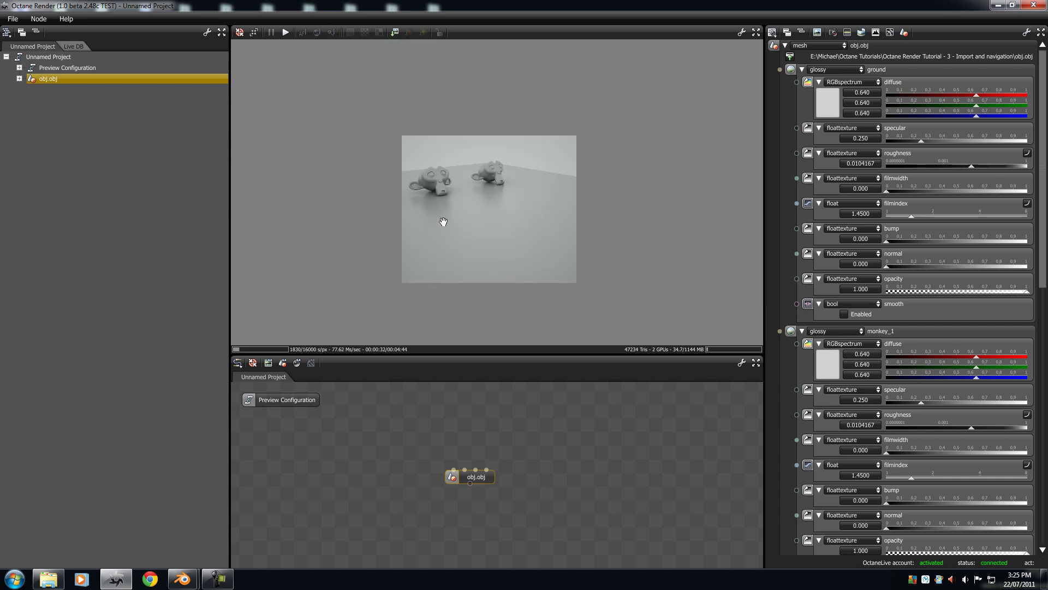
# Inspect different parts of the monkey heads in the rendered image, from the whole frame down to pixel level
pyautogui.moveTo(384, 204); pyautogui.dragTo(417, 179)
pyautogui.scroll(-3, 417, 180)
pyautogui.scroll(5, 588, 156)
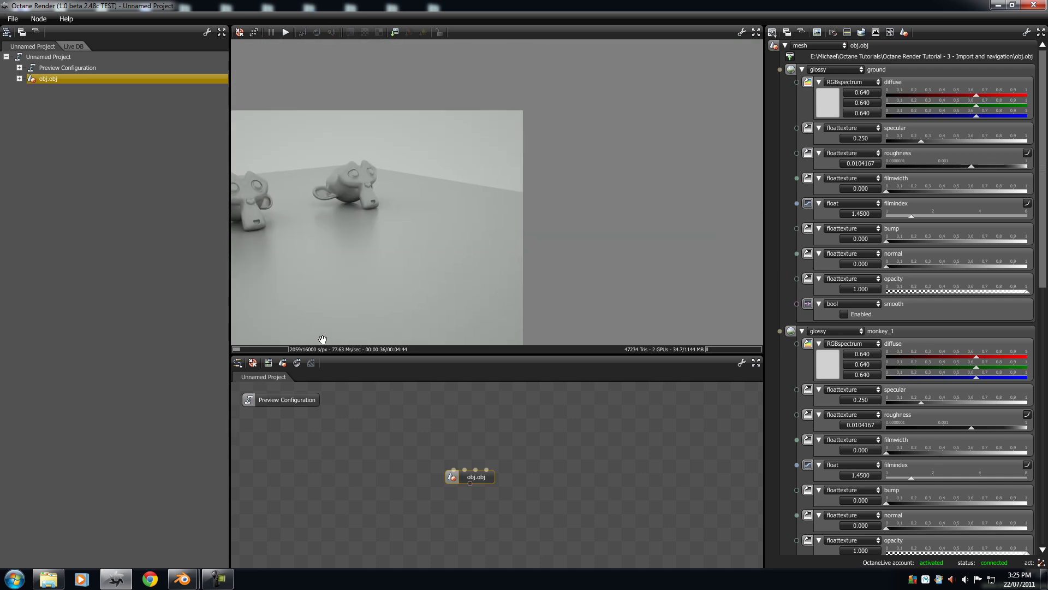
pyautogui.scroll(-3, 584, 146)
pyautogui.moveTo(545, 169); pyautogui.dragTo(484, 235)
pyautogui.scroll(5, 486, 169)
pyautogui.scroll(-2, 486, 140)
pyautogui.scroll(5, 535, 146)
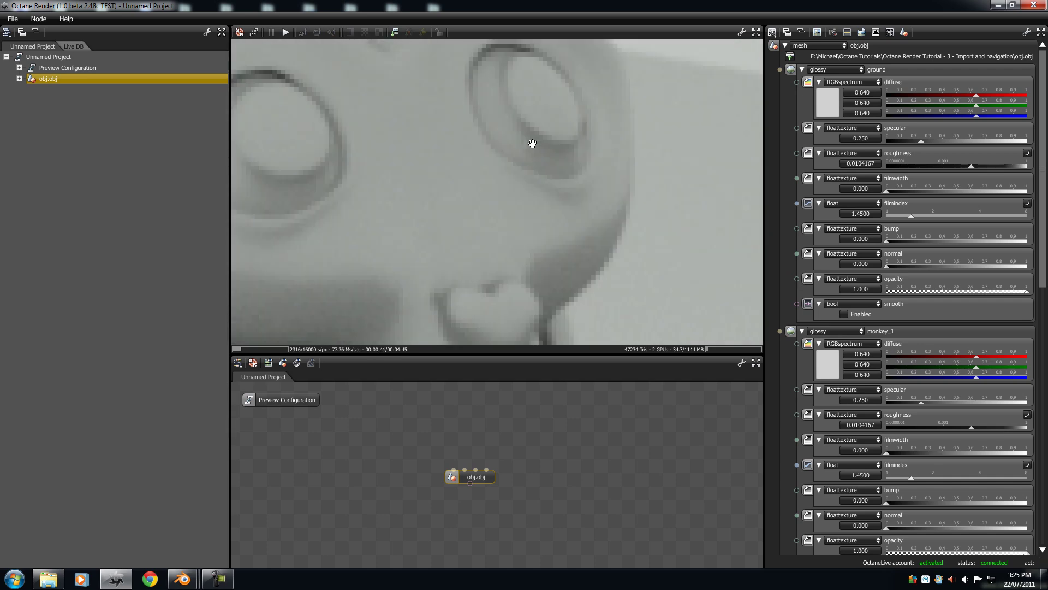
pyautogui.scroll(-1, 532, 144)
pyautogui.scroll(-3, 548, 169)
pyautogui.scroll(6, 515, 168)
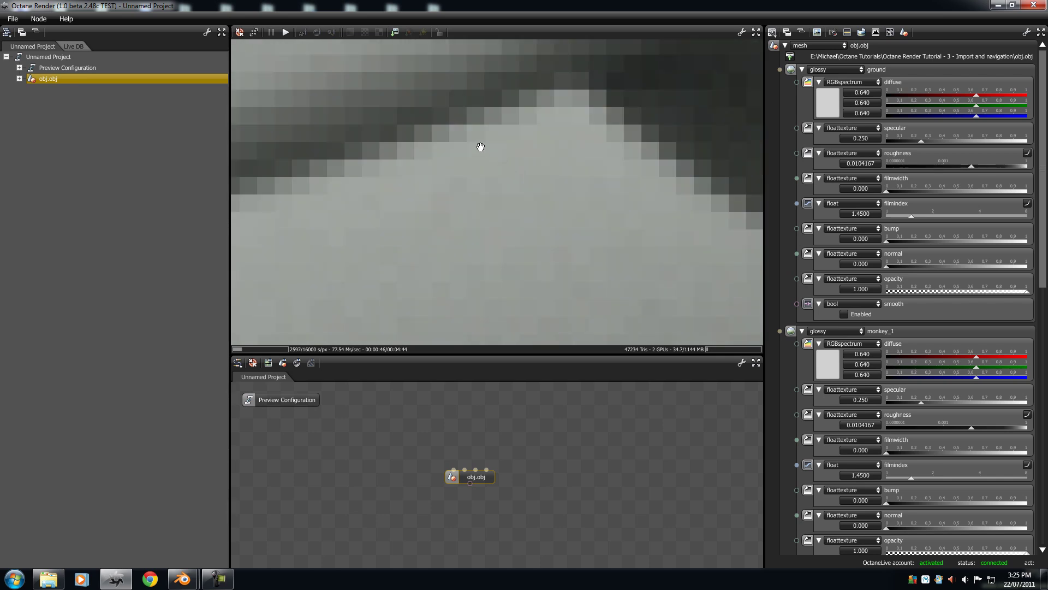
pyautogui.scroll(-1, 480, 146)
pyautogui.scroll(-5, 475, 142)
pyautogui.scroll(5, 379, 157)
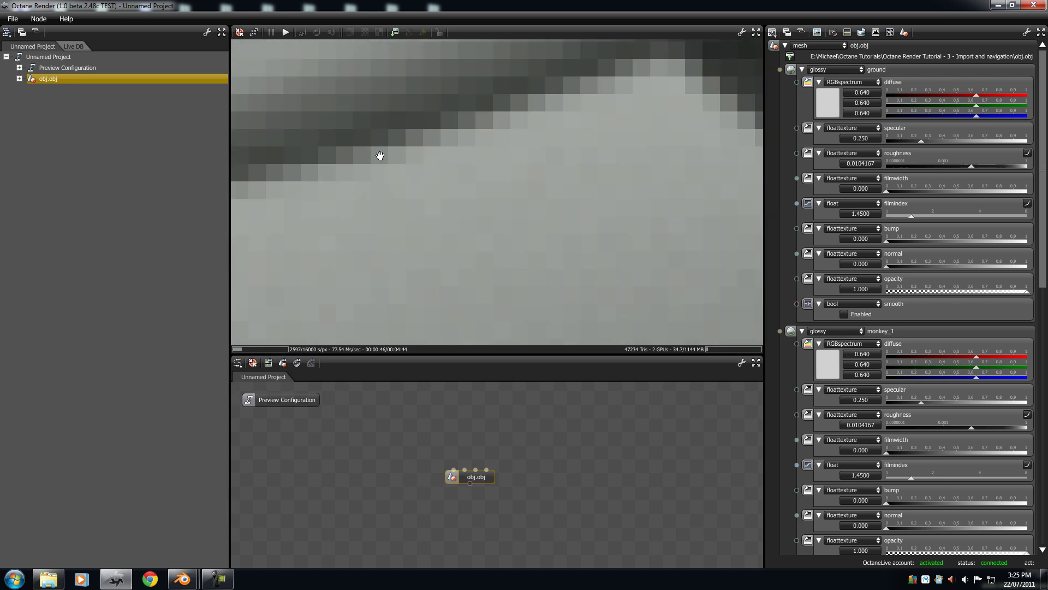
pyautogui.moveTo(379, 156); pyautogui.dragTo(515, 184)
pyautogui.scroll(-5, 515, 185)
pyautogui.scroll(5, 358, 218)
pyautogui.scroll(1, 358, 208)
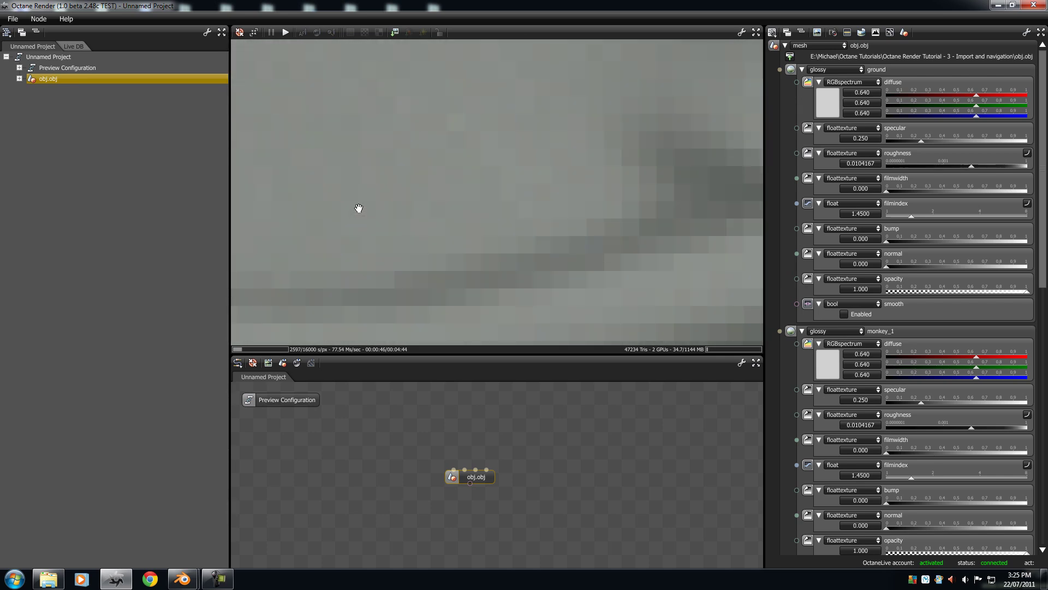
# Shrink the render image, move it off-centre, and recenter it in the viewport, repeating the recentering after enlarging it
pyautogui.scroll(-4, 360, 190)
pyautogui.scroll(-4, 435, 204)
pyautogui.scroll(-3, 436, 203)
pyautogui.scroll(3, 432, 205)
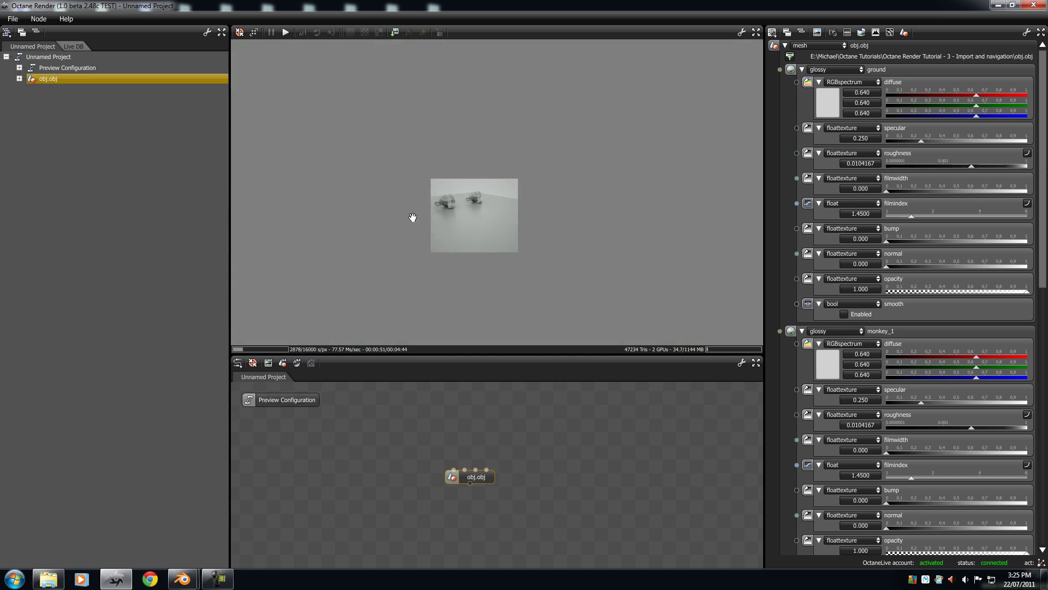
pyautogui.moveTo(402, 213); pyautogui.dragTo(601, 115)
pyautogui.scroll(-3, 601, 120)
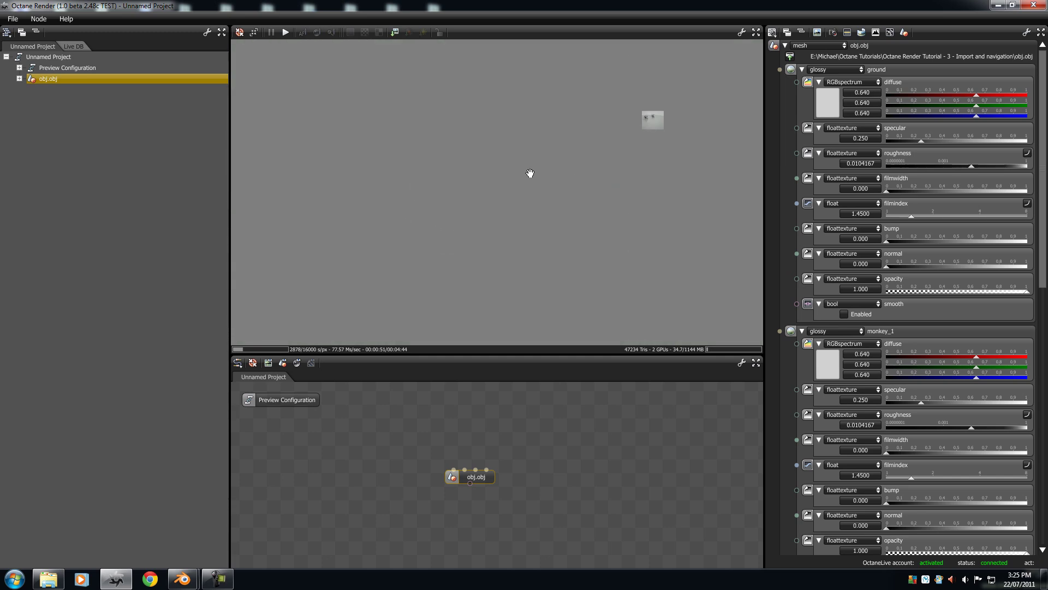
pyautogui.scroll(2, 526, 171)
pyautogui.scroll(-1, 525, 171)
pyautogui.click(240, 33)
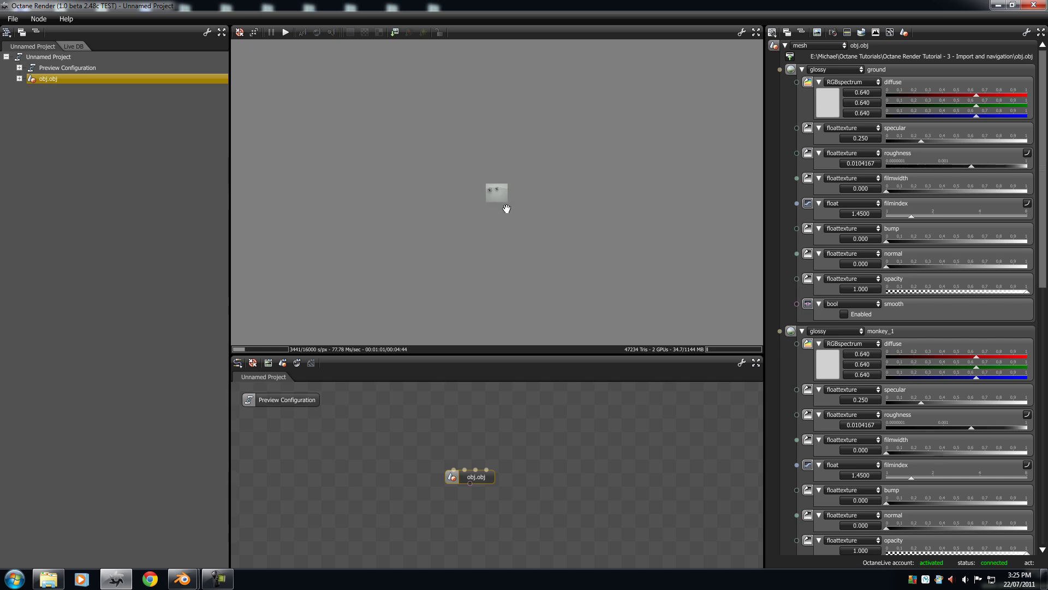
pyautogui.scroll(1, 502, 202)
pyautogui.scroll(3, 501, 202)
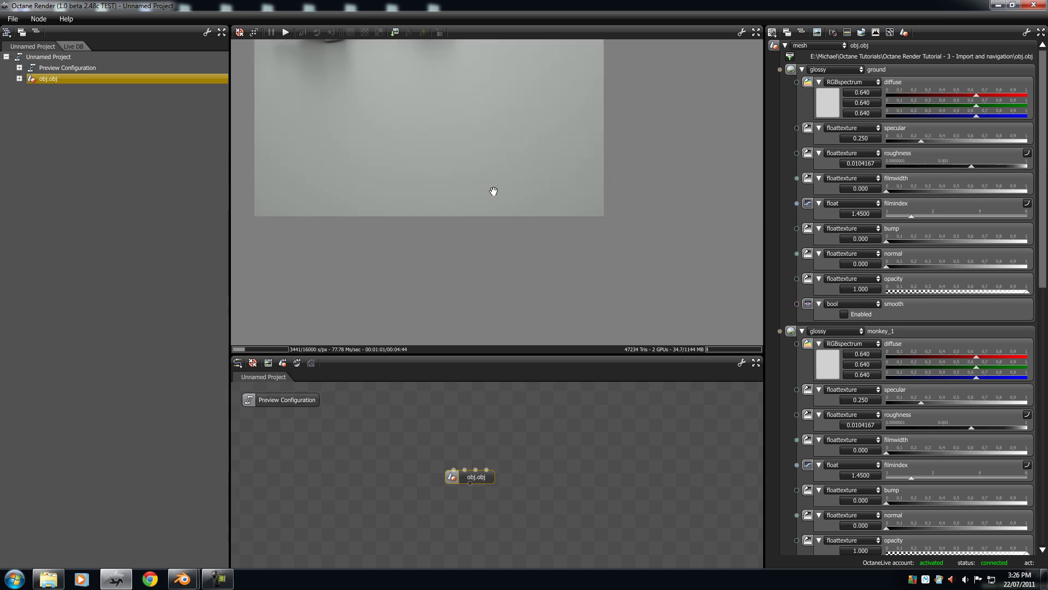
pyautogui.click(240, 33)
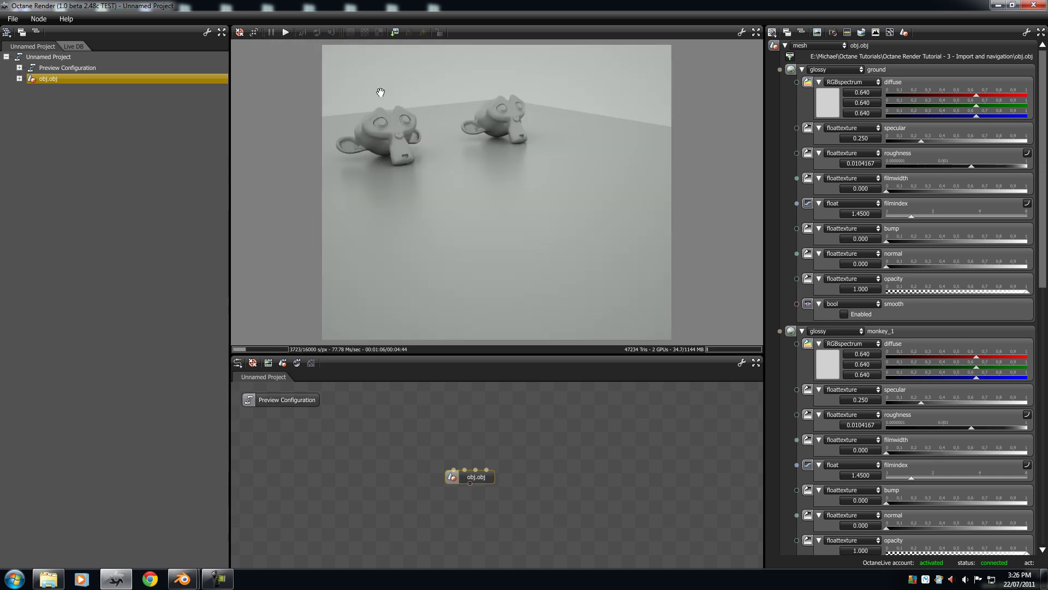
# Compare the recentered render at a smaller and a larger image size, leaving the full frame centred in view
pyautogui.scroll(1, 493, 140)
pyautogui.scroll(-2, 493, 144)
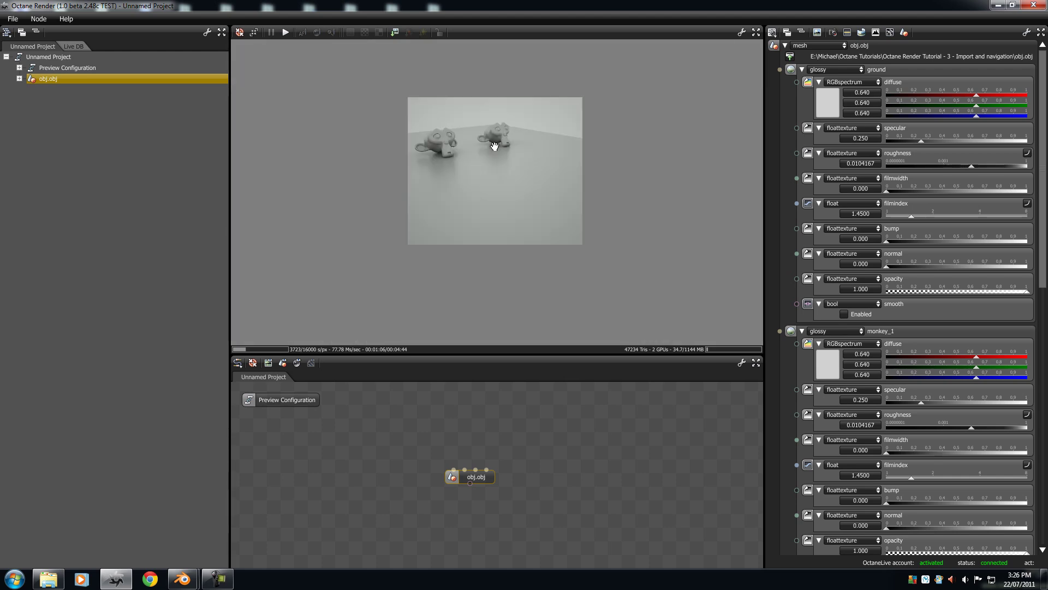
pyautogui.scroll(2, 492, 145)
pyautogui.scroll(-1, 492, 148)
pyautogui.scroll(-1, 489, 145)
pyautogui.scroll(2, 489, 156)
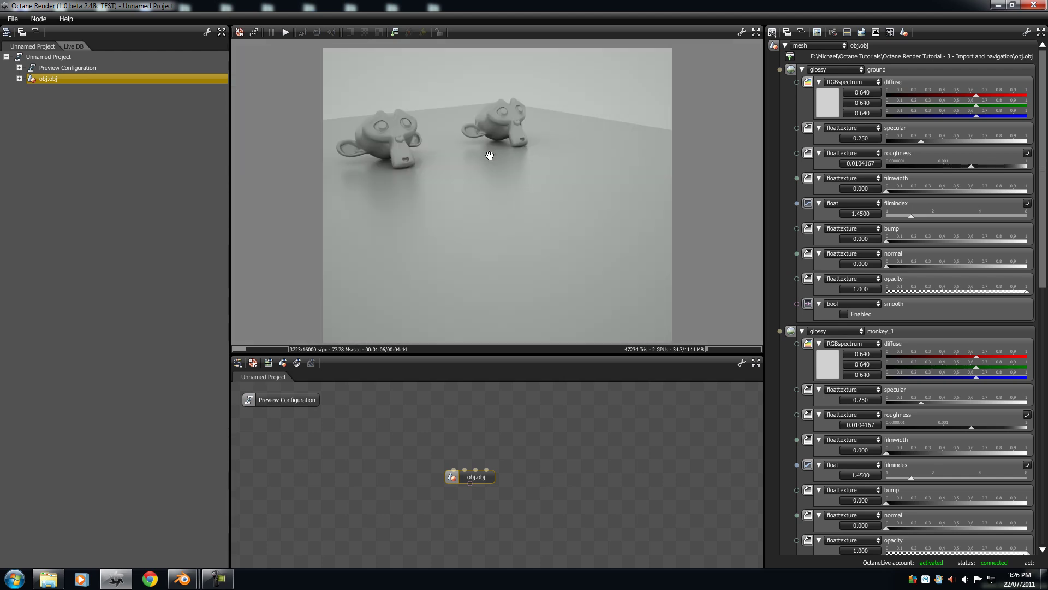
pyautogui.scroll(-2, 475, 154)
pyautogui.scroll(1, 513, 188)
pyautogui.scroll(-1, 513, 187)
pyautogui.scroll(1, 481, 171)
pyautogui.scroll(-1, 482, 171)
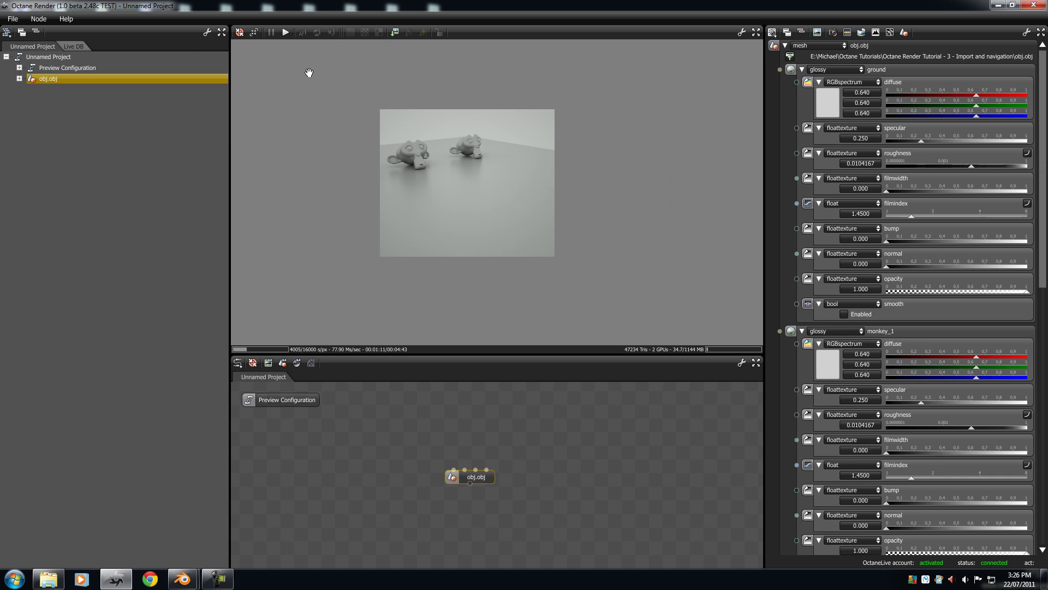
pyautogui.scroll(1, 275, 65)
pyautogui.scroll(-1, 275, 65)
pyautogui.scroll(1, 452, 162)
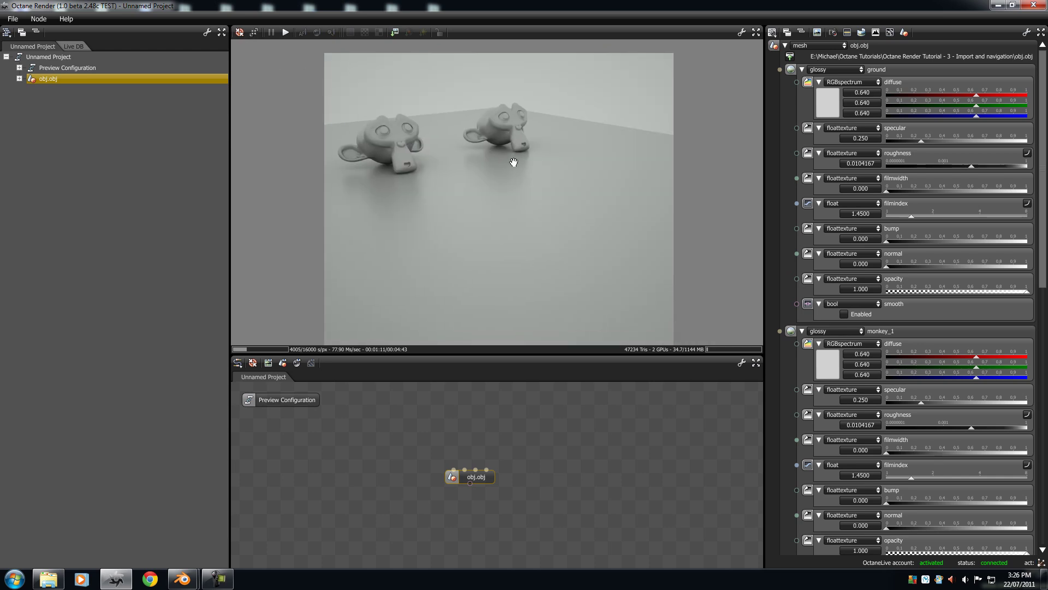
pyautogui.moveTo(514, 162); pyautogui.dragTo(511, 156, button='middle')
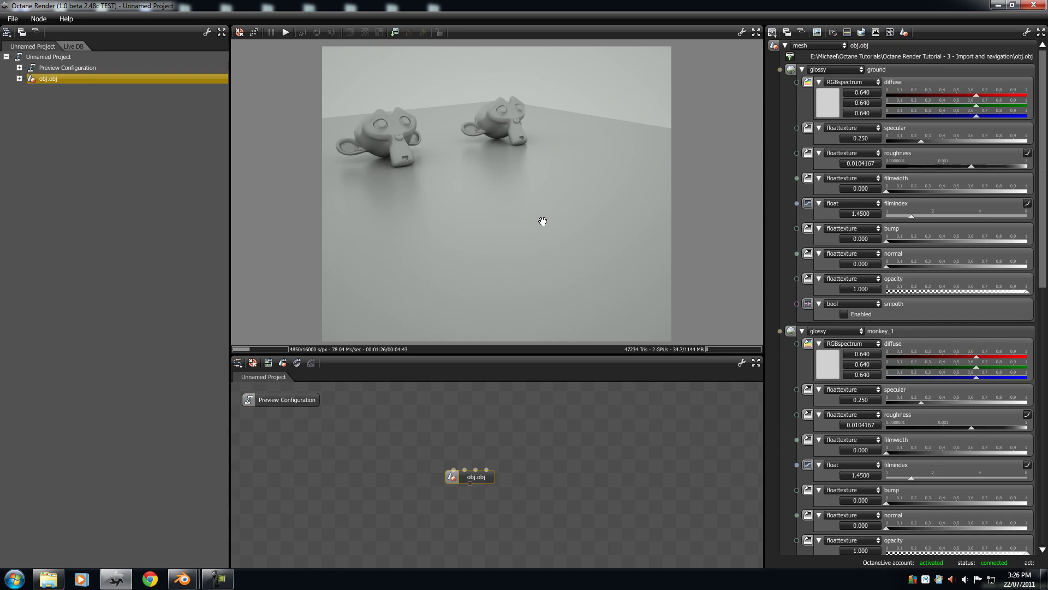
# Orbit the camera around the monkey heads to view them from the other side and from the front
pyautogui.moveTo(595, 204); pyautogui.dragTo(406, 232)
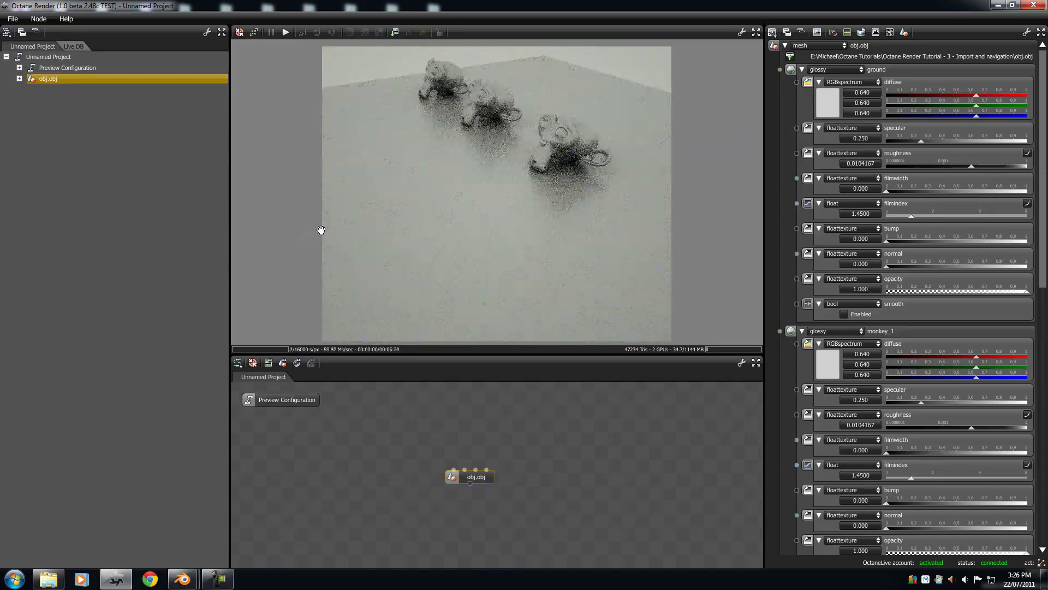
pyautogui.moveTo(321, 230); pyautogui.dragTo(534, 220)
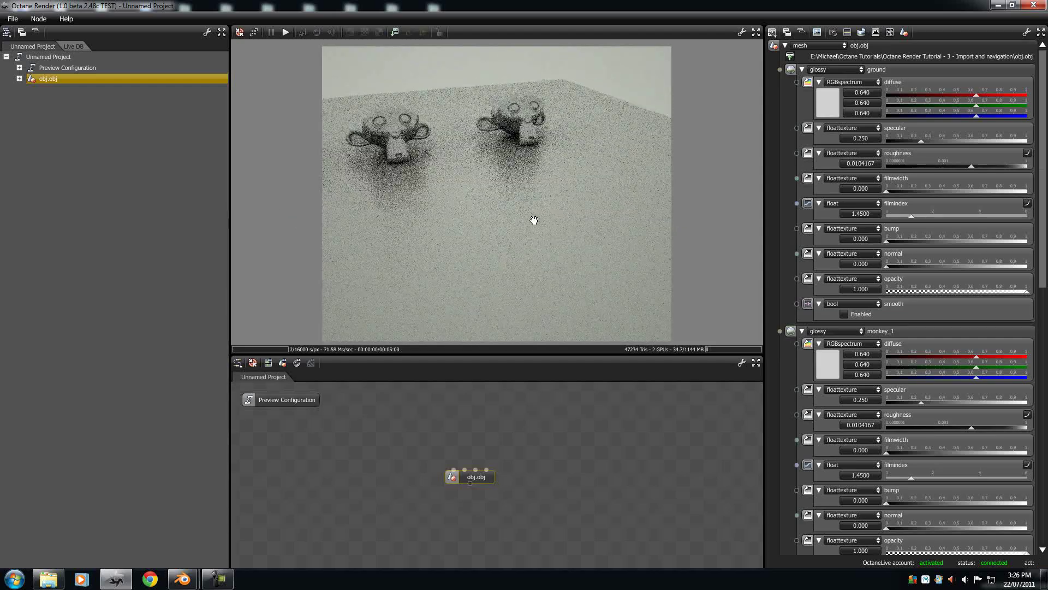
pyautogui.moveTo(441, 259); pyautogui.dragTo(491, 236)
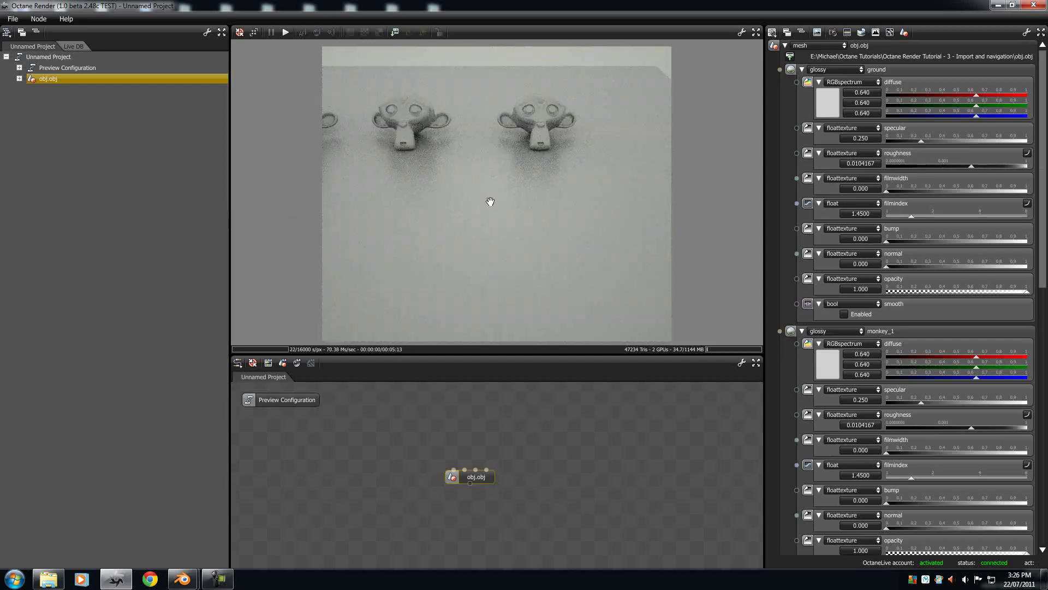
# Shift the camera sideways and vertically across the scene to bring all three monkey heads into the frame
pyautogui.moveTo(415, 218); pyautogui.dragTo(59, 166)
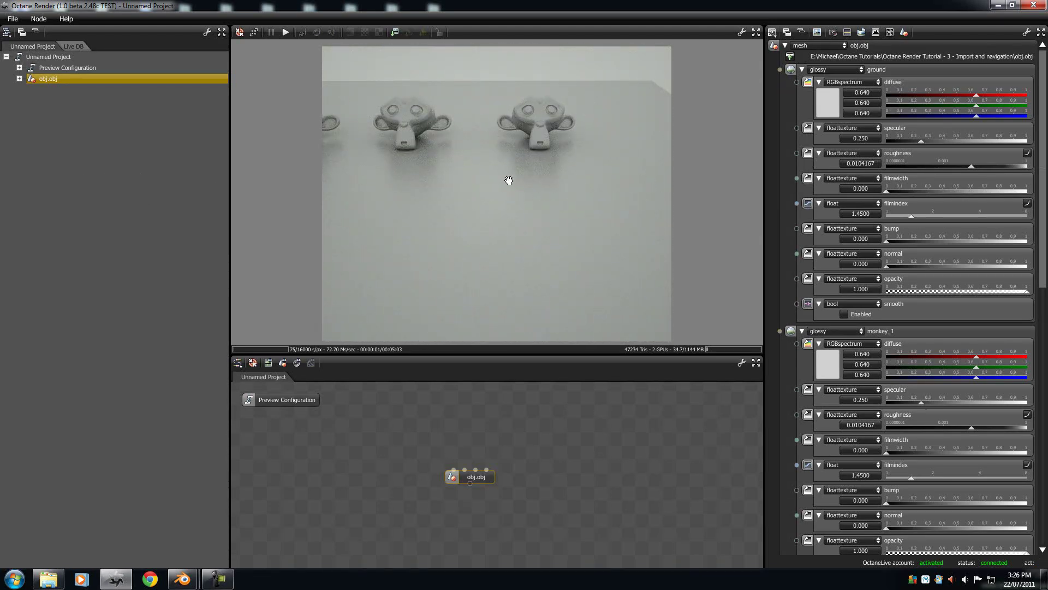
pyautogui.moveTo(509, 181)
pyautogui.mouseDown()
pyautogui.moveTo(437, 164)
pyautogui.moveTo(495, 166)
pyautogui.mouseUp()
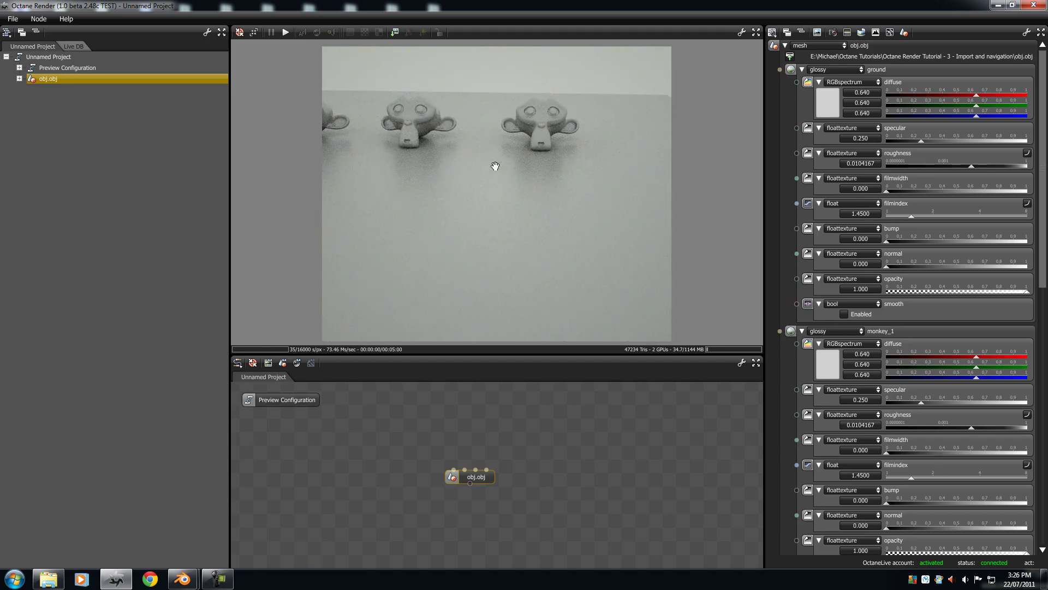
pyautogui.moveTo(698, 211); pyautogui.dragTo(451, 196)
pyautogui.moveTo(690, 192); pyautogui.dragTo(551, 201)
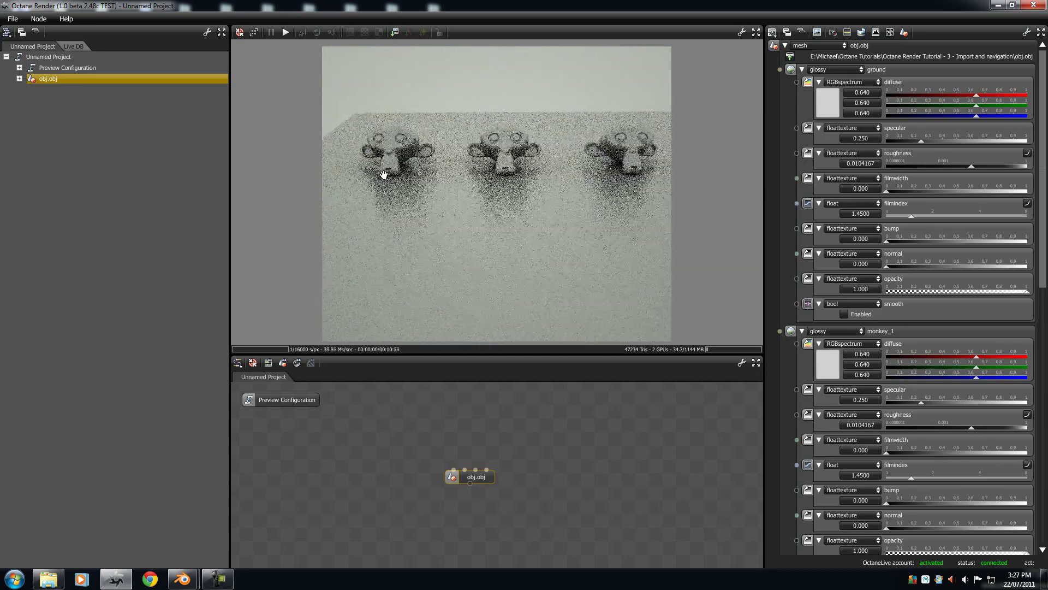
pyautogui.moveTo(384, 175); pyautogui.dragTo(368, 200)
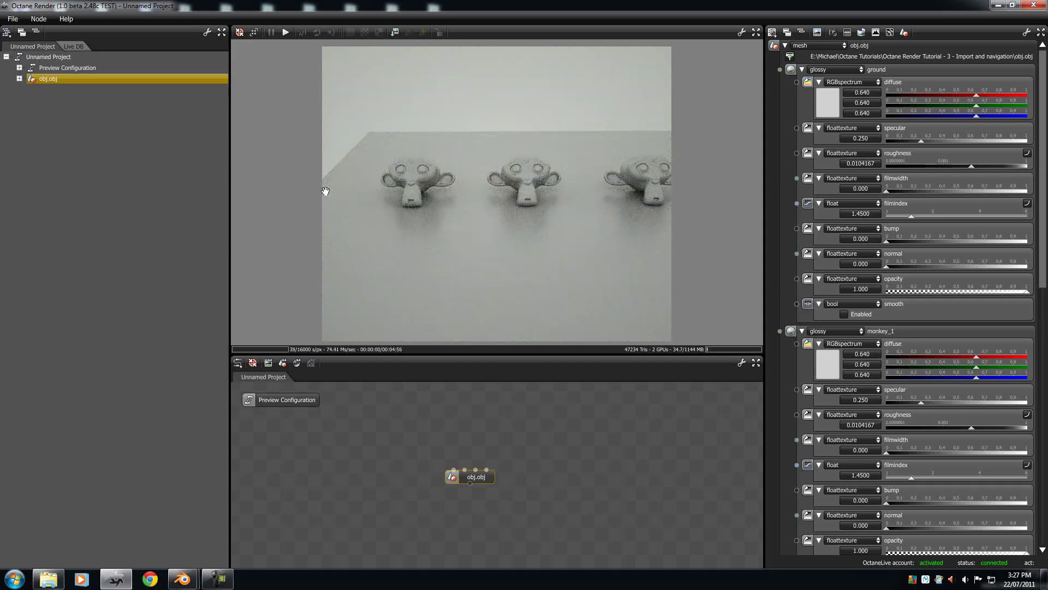
# Orbit the camera around the row of monkey heads to view their backs and sides, ending on a front view of all three
pyautogui.moveTo(532, 220); pyautogui.dragTo(679, 208)
pyautogui.moveTo(499, 239); pyautogui.dragTo(501, 206)
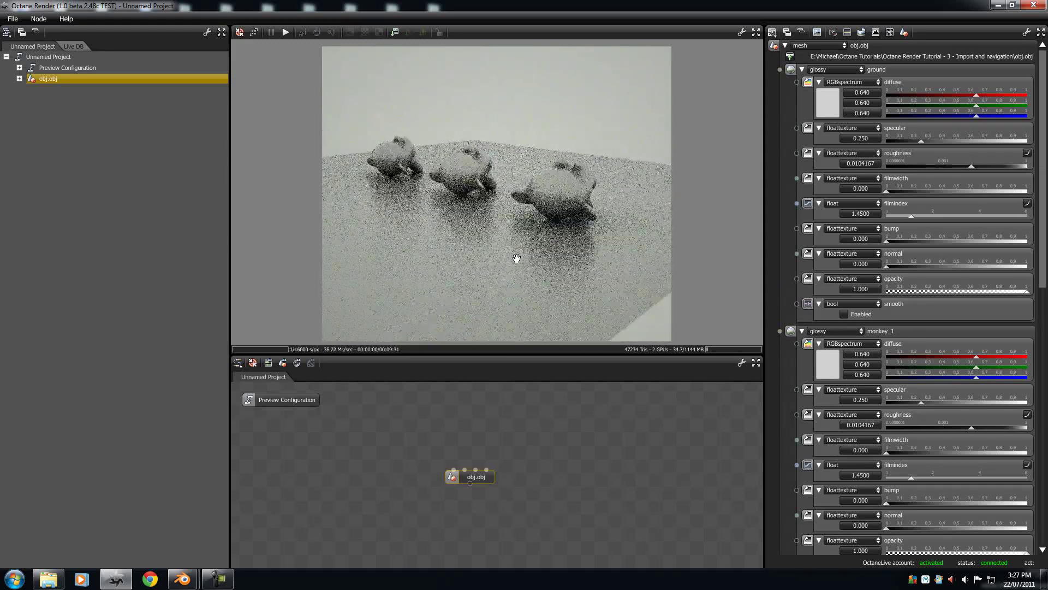
pyautogui.moveTo(496, 251); pyautogui.dragTo(440, 243)
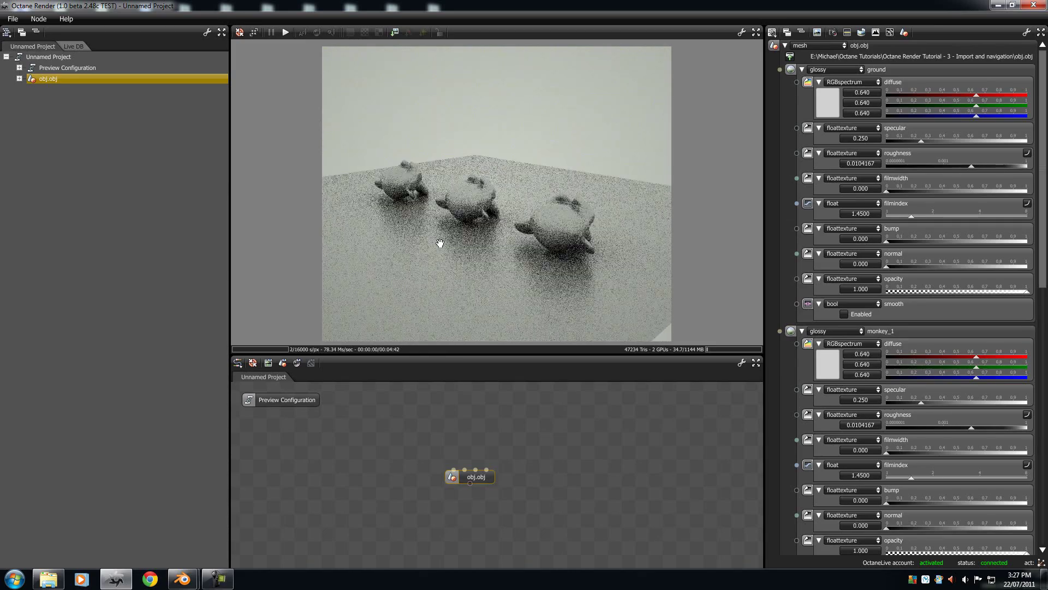
pyautogui.moveTo(387, 204); pyautogui.dragTo(692, 206)
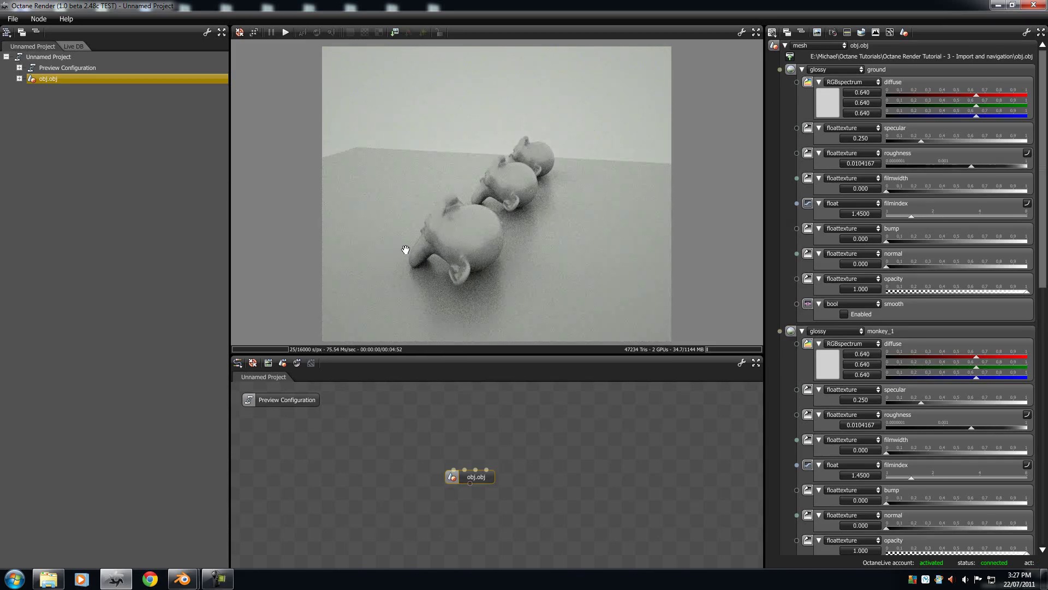
pyautogui.moveTo(632, 242); pyautogui.dragTo(395, 293)
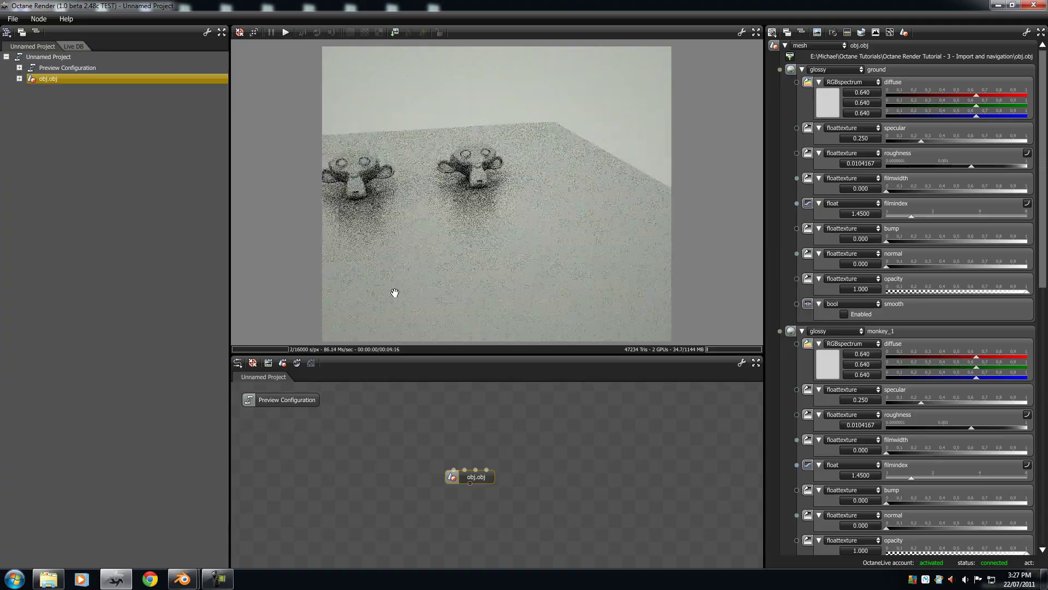
pyautogui.moveTo(579, 241); pyautogui.dragTo(537, 248)
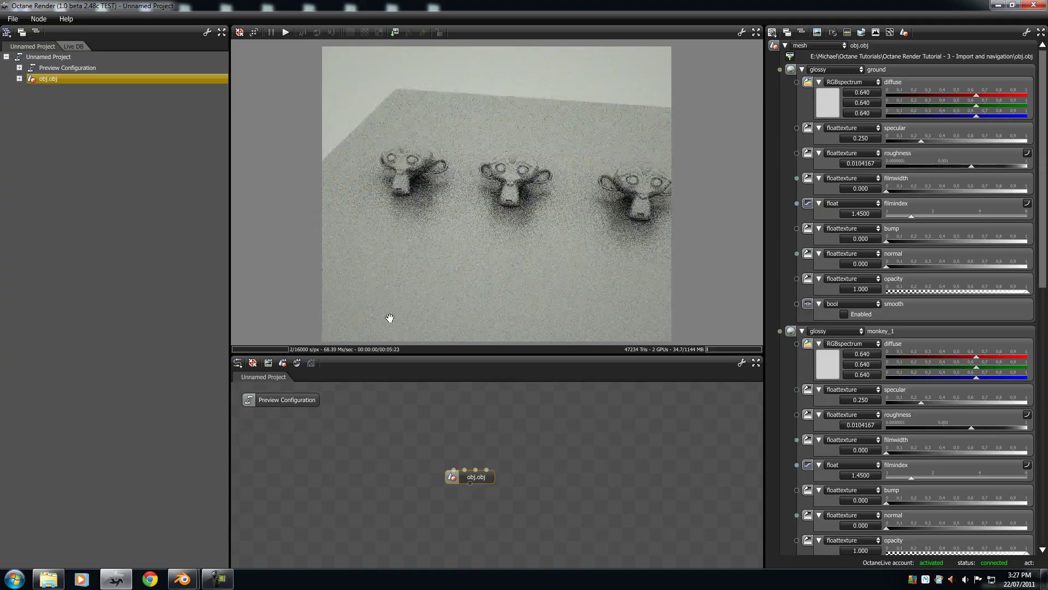
pyautogui.moveTo(390, 318); pyautogui.dragTo(575, 225)
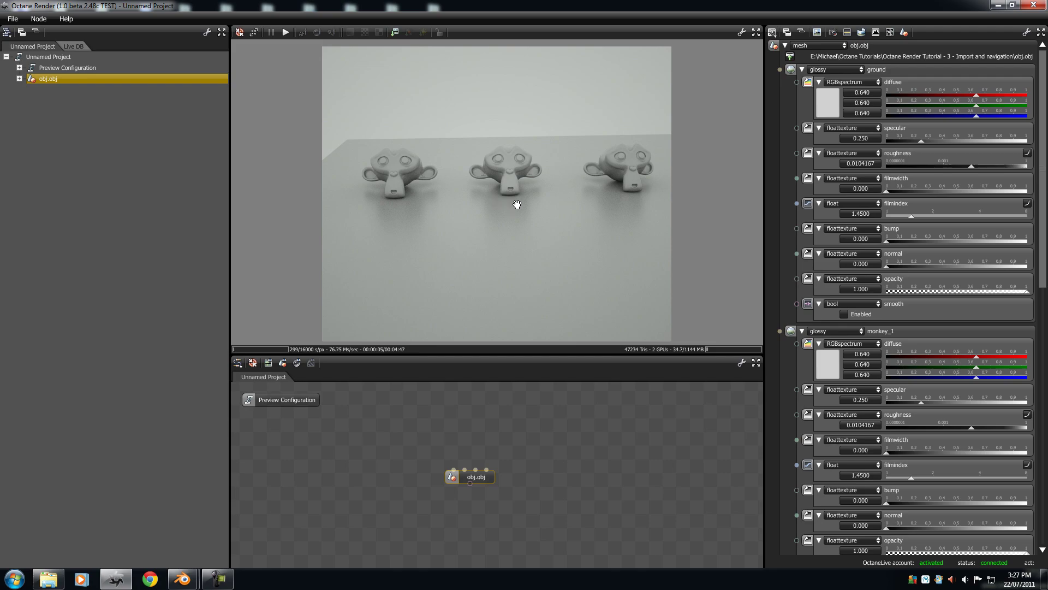
# Zoom the camera in close on the middle monkey head's snout and back out until all three heads fit the frame
pyautogui.scroll(10, 511, 189)
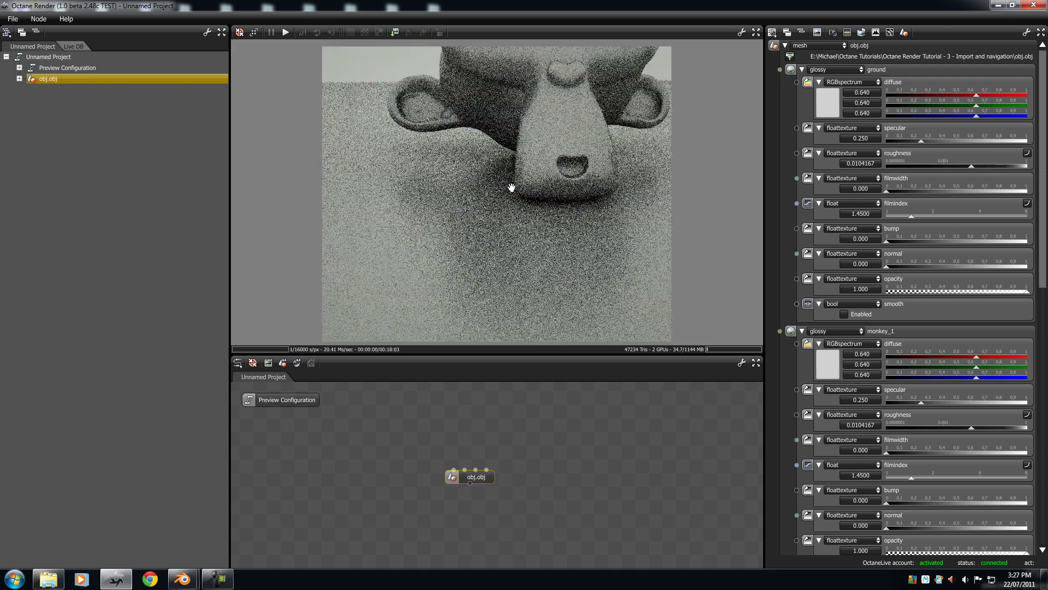
pyautogui.scroll(-8, 511, 188)
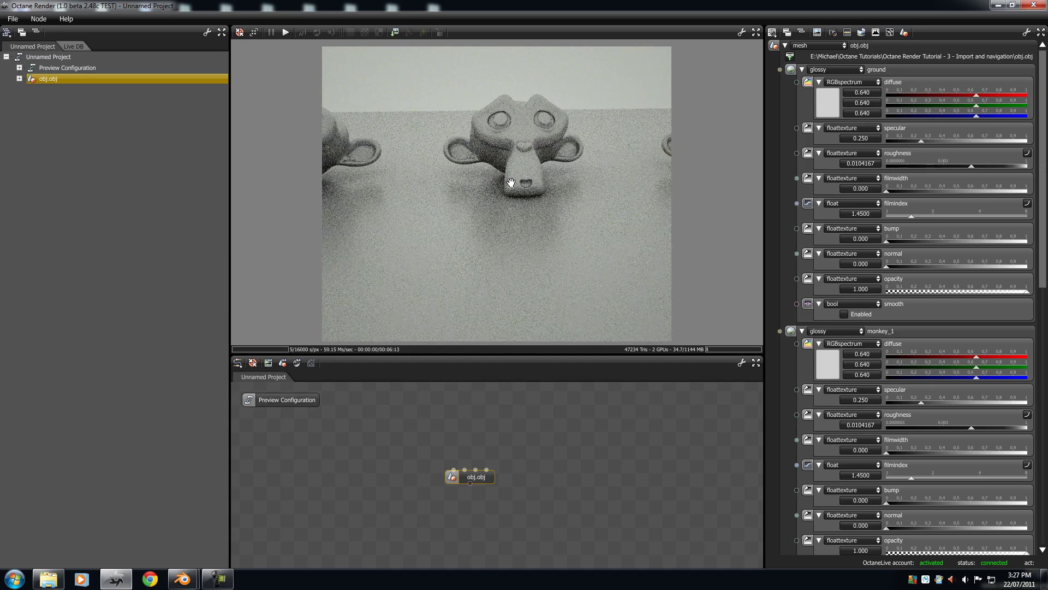
pyautogui.scroll(4, 511, 183)
pyautogui.scroll(-8, 511, 180)
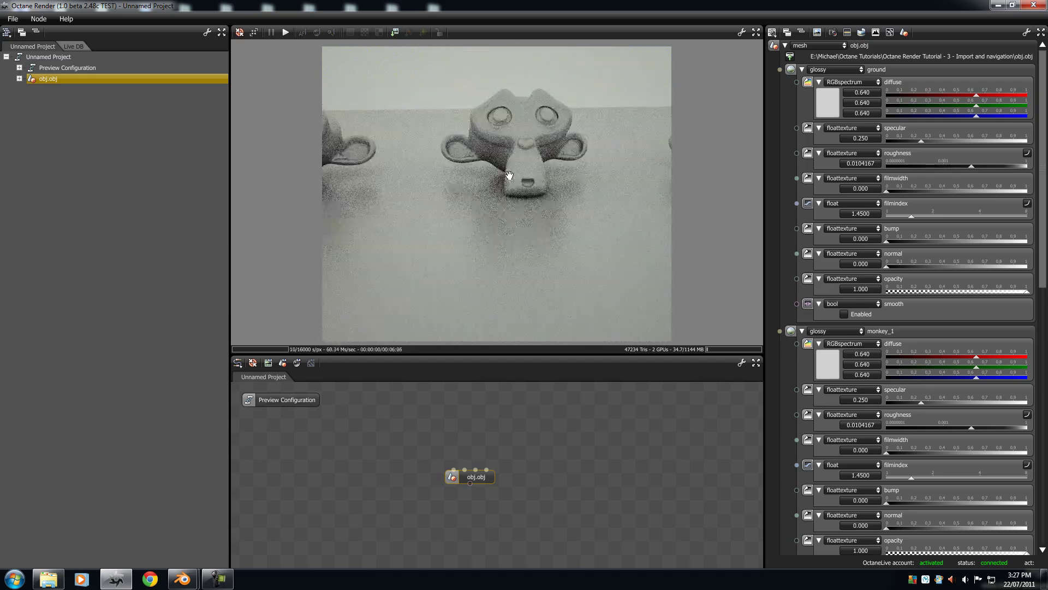
pyautogui.scroll(1, 507, 175)
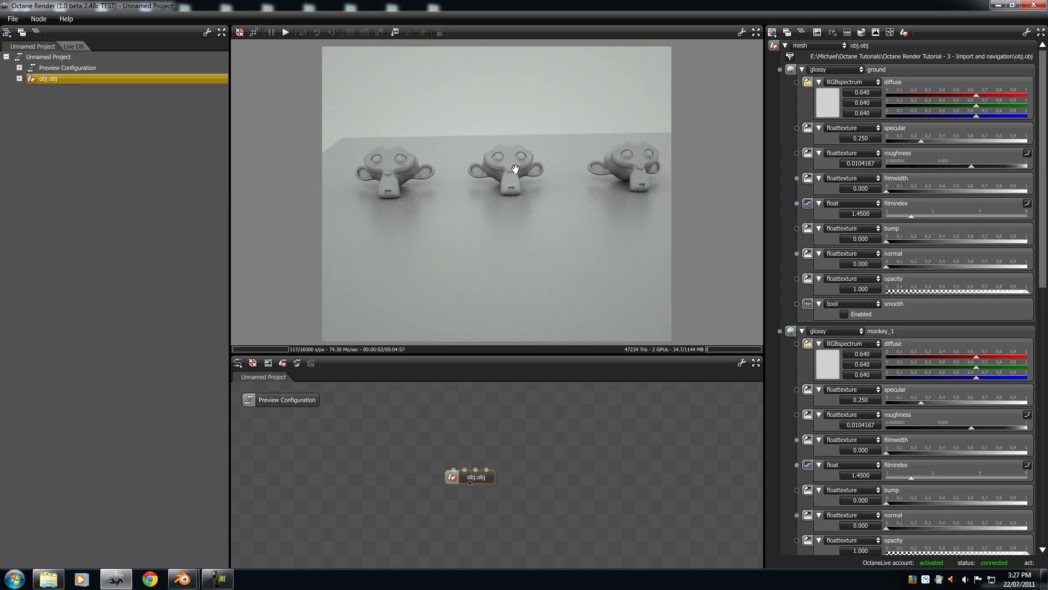
# Move the camera back until most of the ground plane shows, and return it towards the middle monkey head
pyautogui.moveTo(515, 169); pyautogui.dragTo(518, 176)
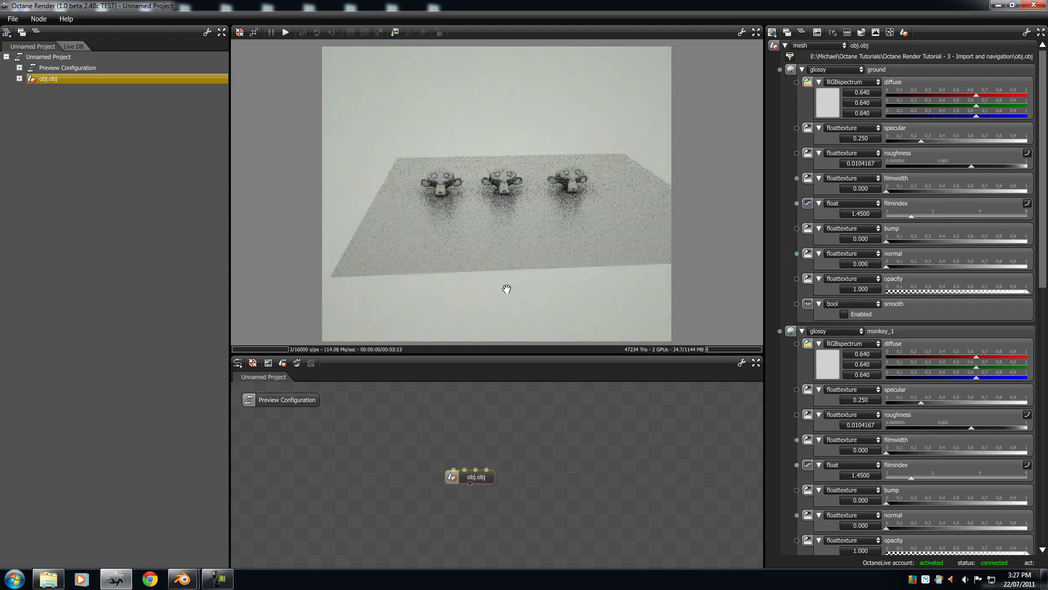
pyautogui.moveTo(501, 164); pyautogui.dragTo(483, 230)
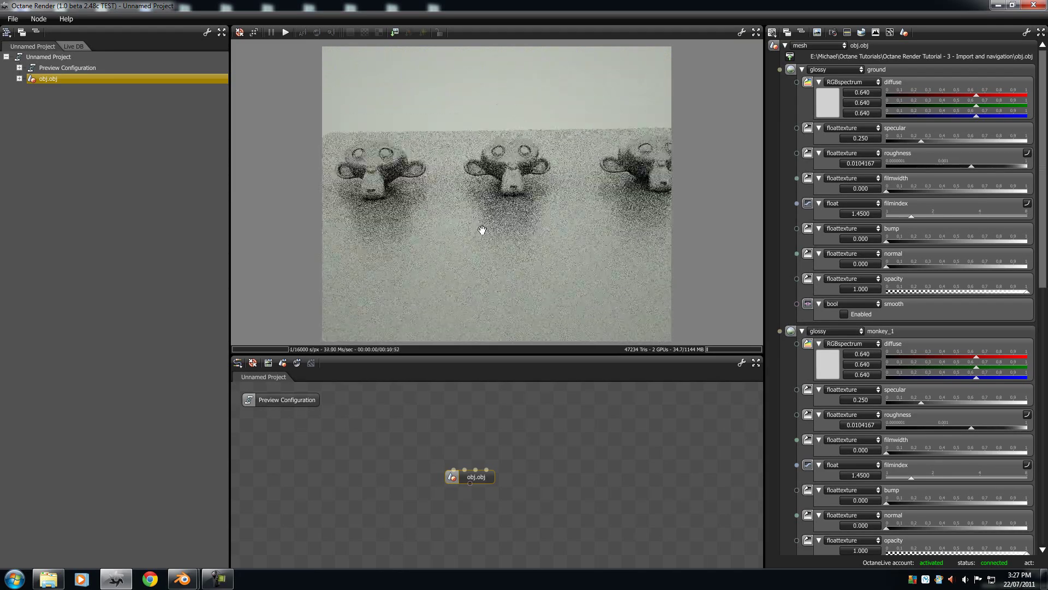
pyautogui.moveTo(516, 145); pyautogui.dragTo(505, 191)
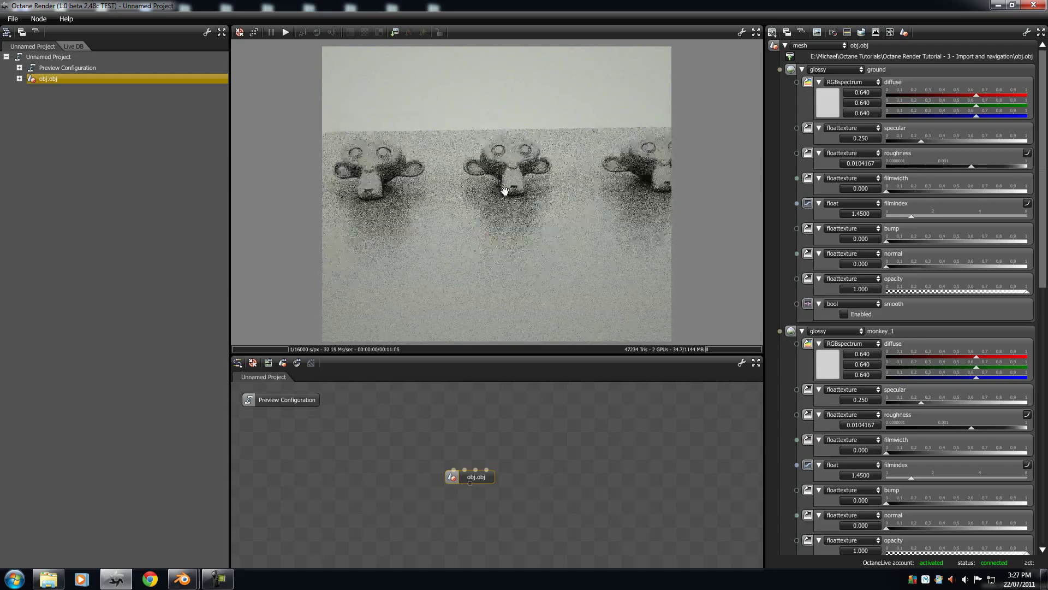
pyautogui.moveTo(528, 115); pyautogui.dragTo(489, 262)
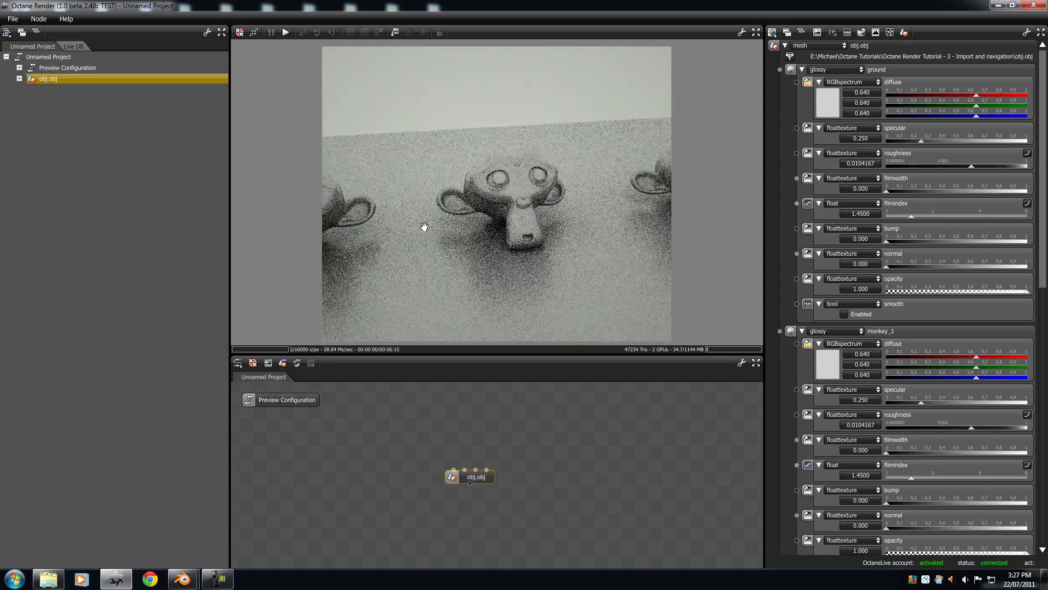
# Examine the monkey heads in close-up from the side and around the eyes
pyautogui.moveTo(486, 158); pyautogui.dragTo(501, 175)
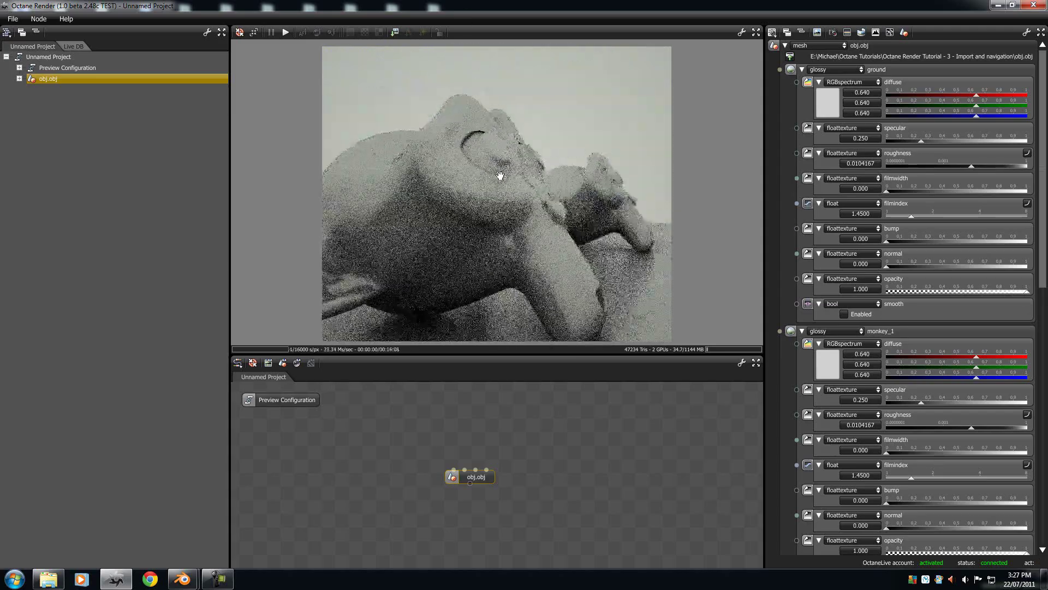
pyautogui.moveTo(534, 256); pyautogui.dragTo(508, 221)
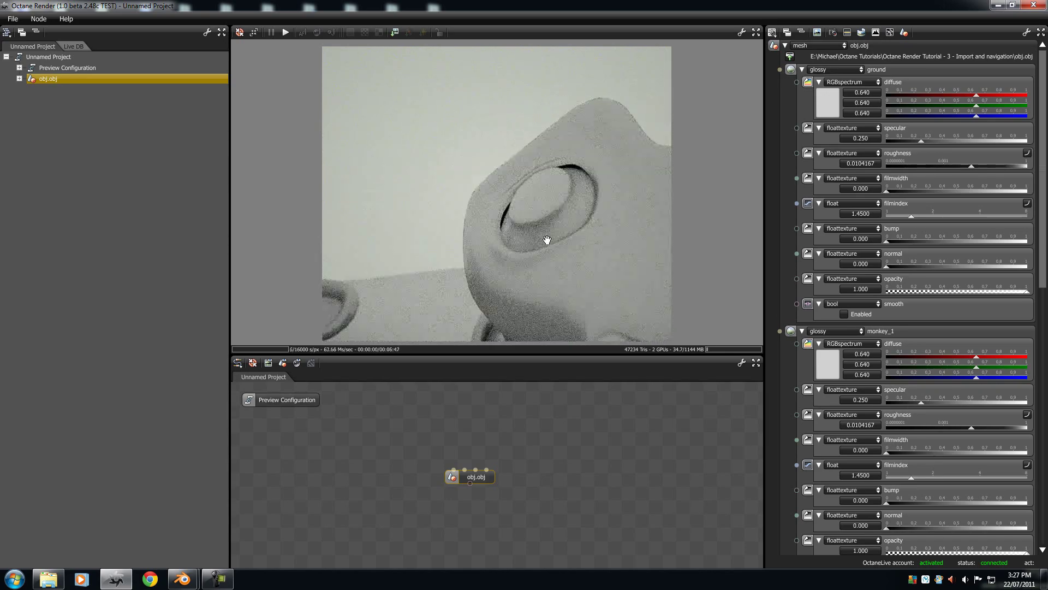
pyautogui.moveTo(528, 197); pyautogui.dragTo(516, 339)
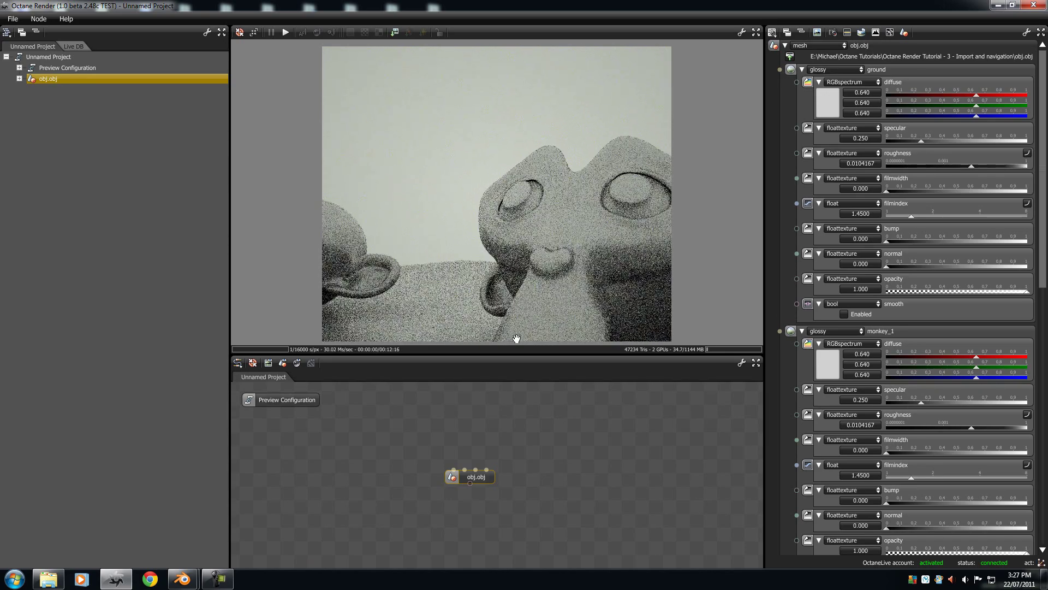
# Orbit the camera to look straight down on the three monkey heads, and return to a raised front view
pyautogui.moveTo(517, 221); pyautogui.dragTo(136, 274)
pyautogui.moveTo(517, 304); pyautogui.dragTo(582, 406)
pyautogui.moveTo(408, 287); pyautogui.dragTo(754, 268)
pyautogui.scroll(-5, 510, 185)
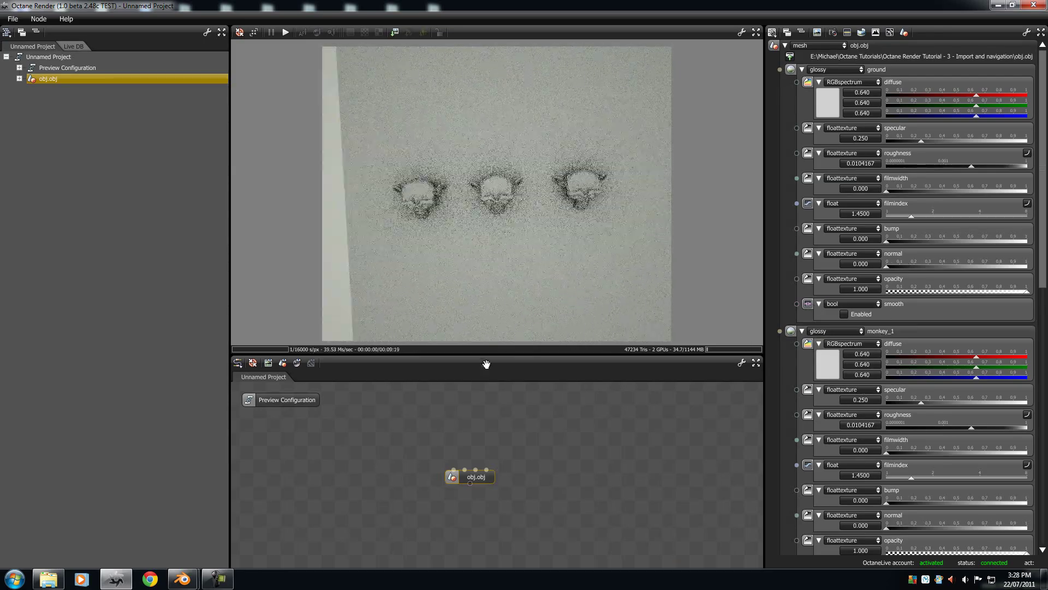
pyautogui.scroll(2, 490, 207)
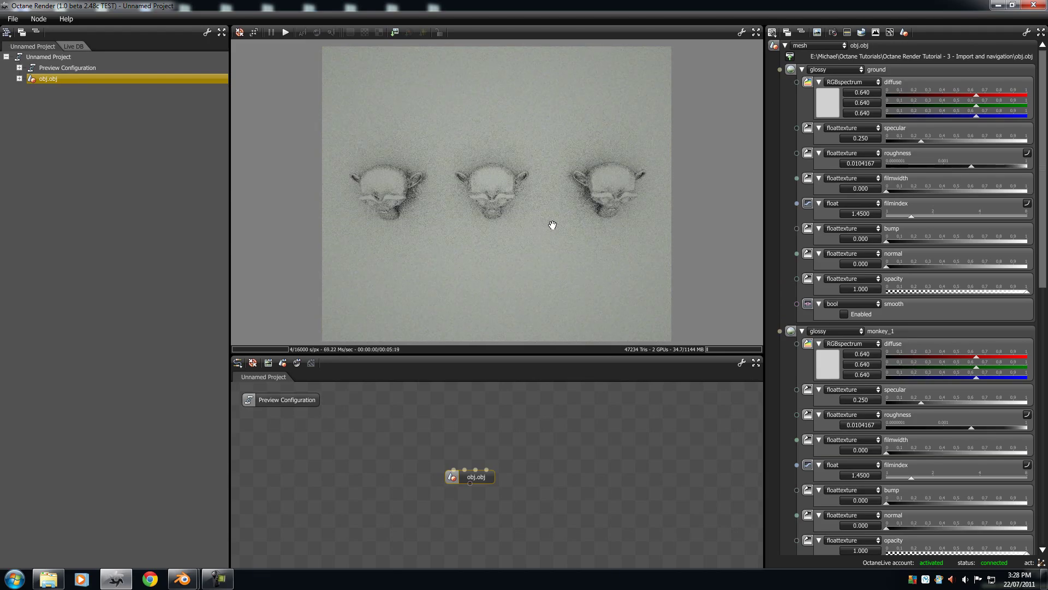
pyautogui.moveTo(477, 253); pyautogui.dragTo(571, 116)
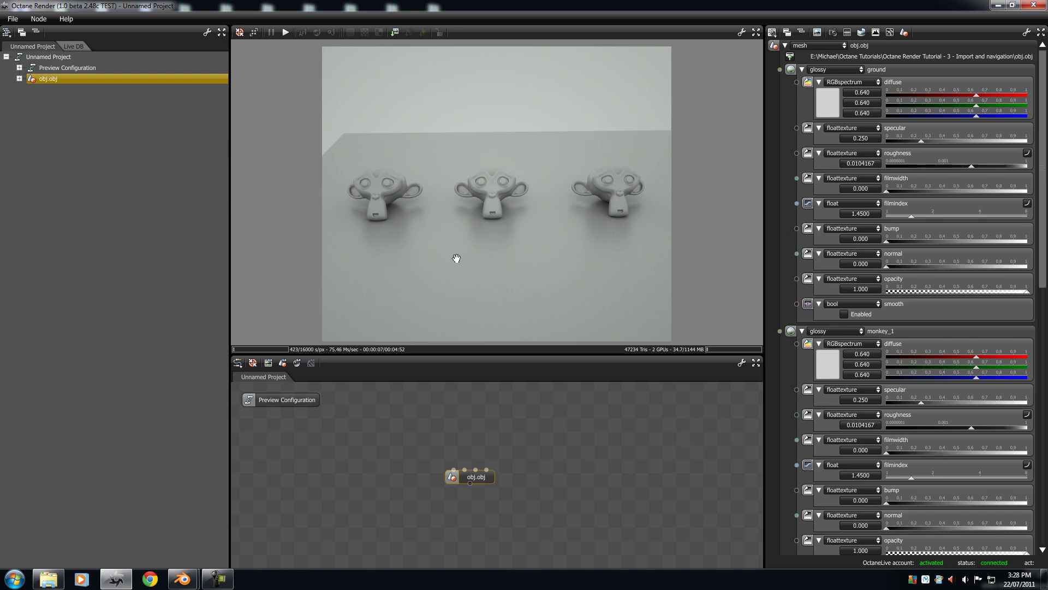
# Inspect the middle monkey head's nose in extreme close-up, and pull back to a front view of all three heads
pyautogui.moveTo(397, 206); pyautogui.dragTo(503, 197)
pyautogui.moveTo(501, 235); pyautogui.dragTo(499, 189)
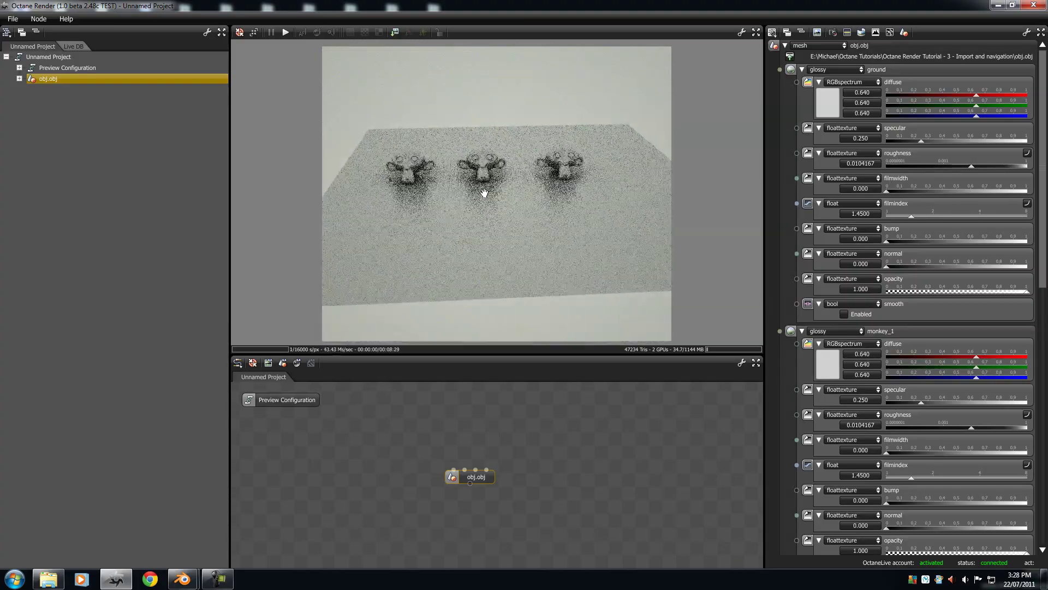
pyautogui.scroll(-5, 486, 158)
pyautogui.scroll(8, 491, 166)
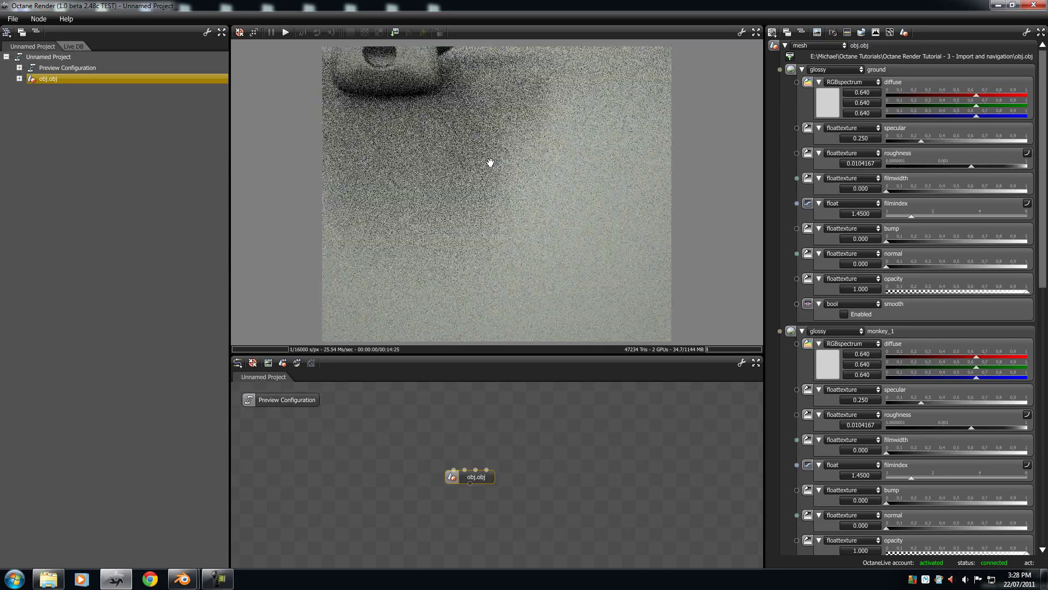
pyautogui.moveTo(492, 166); pyautogui.dragTo(501, 195)
pyautogui.scroll(5, 502, 188)
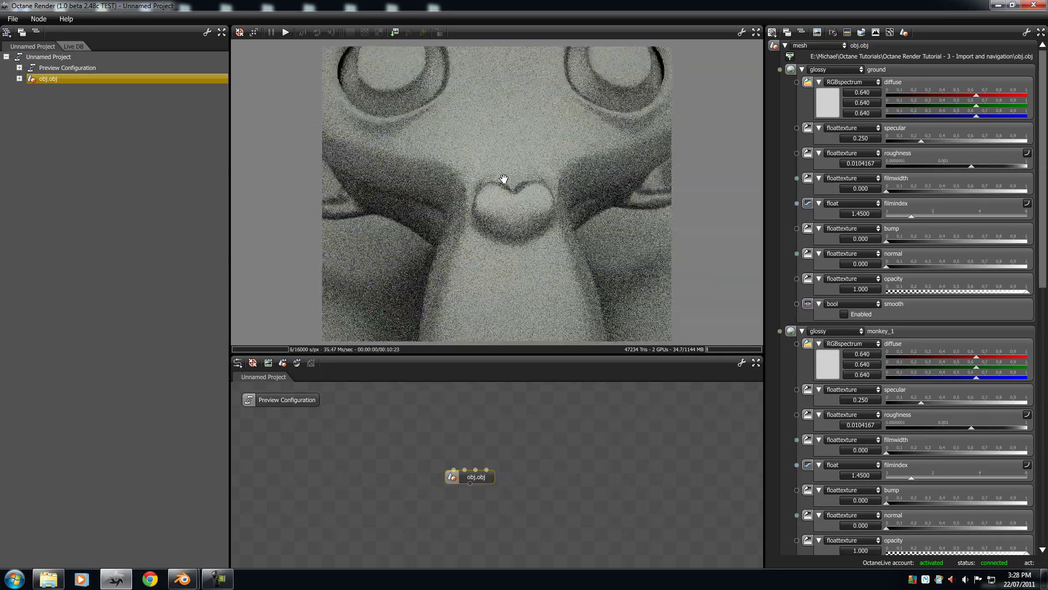
pyautogui.scroll(4, 505, 180)
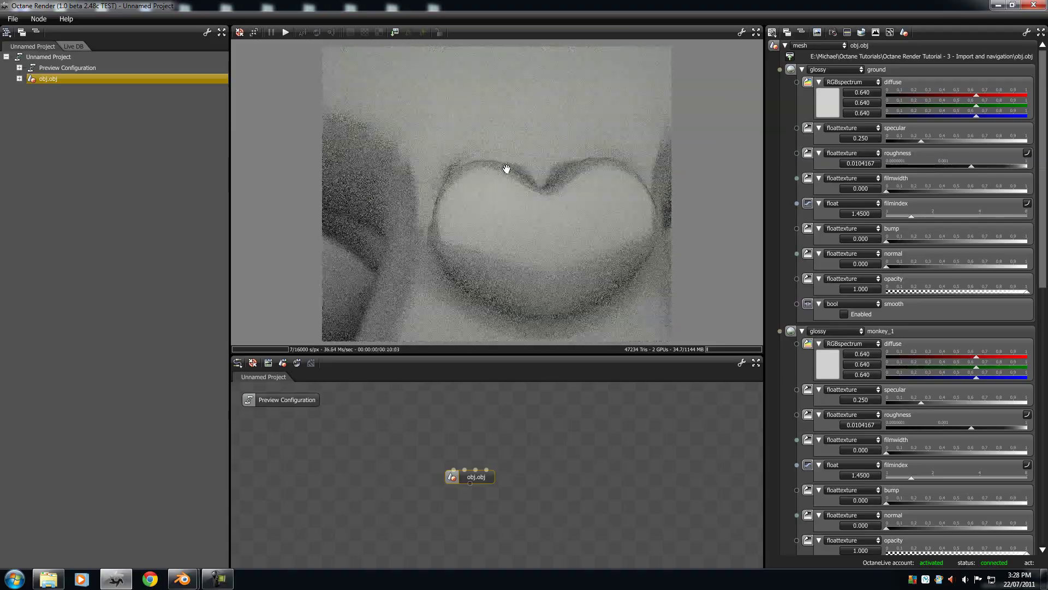
pyautogui.scroll(-10, 510, 199)
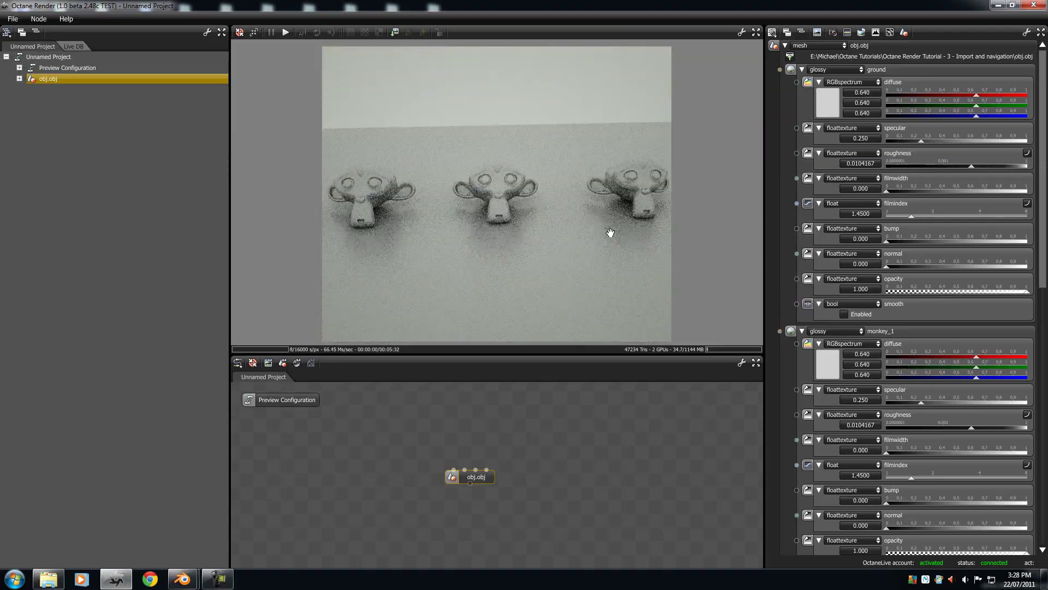
# Recenter the render image and swing the camera around the monkey heads, ending on a front view
pyautogui.moveTo(611, 232); pyautogui.dragTo(559, 213)
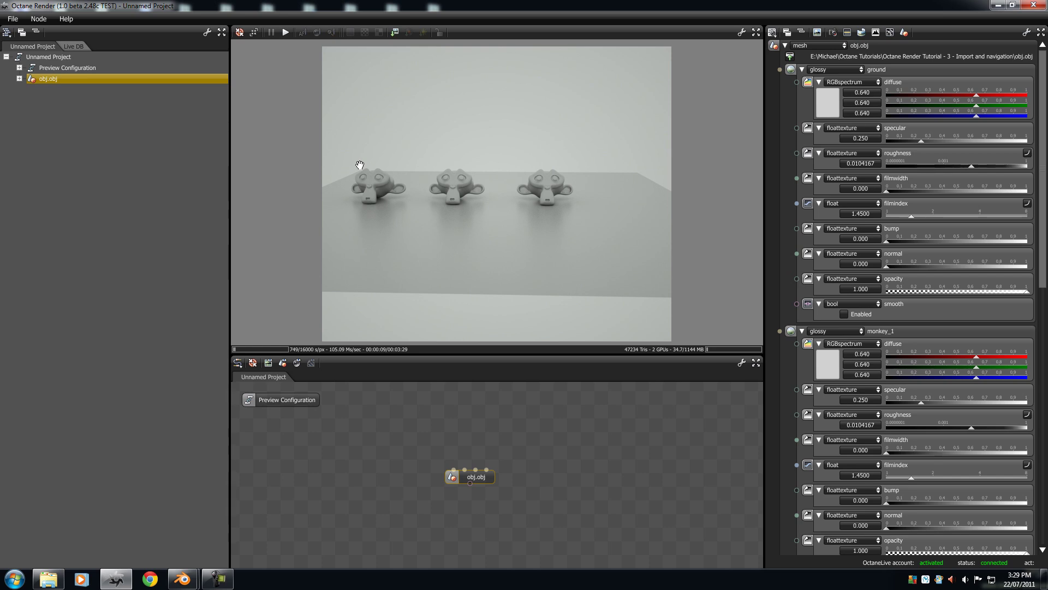
pyautogui.click(255, 33)
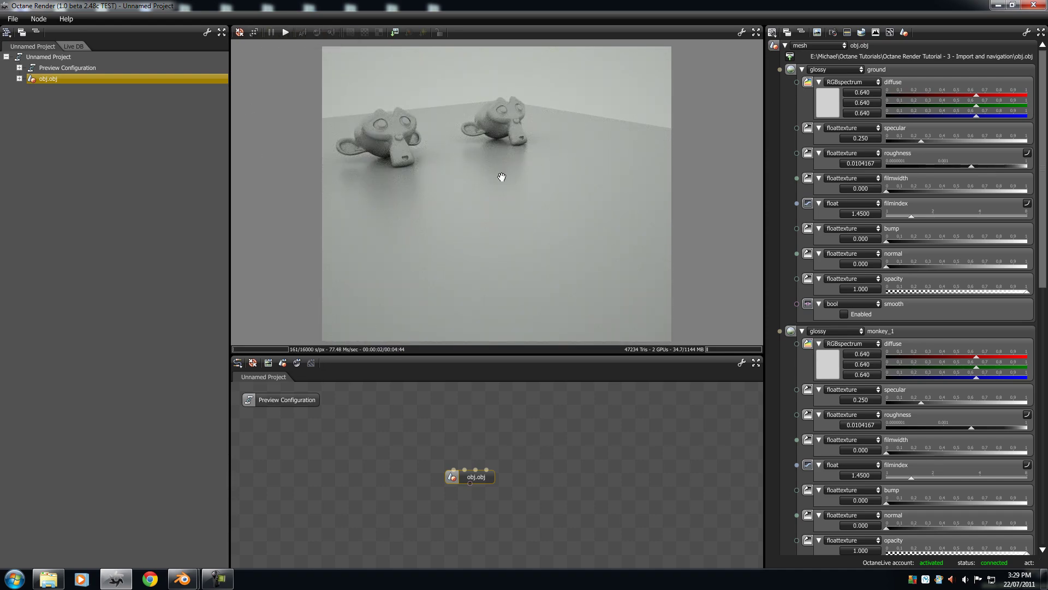
pyautogui.moveTo(527, 187); pyautogui.dragTo(449, 222)
pyautogui.moveTo(464, 274); pyautogui.dragTo(384, 222)
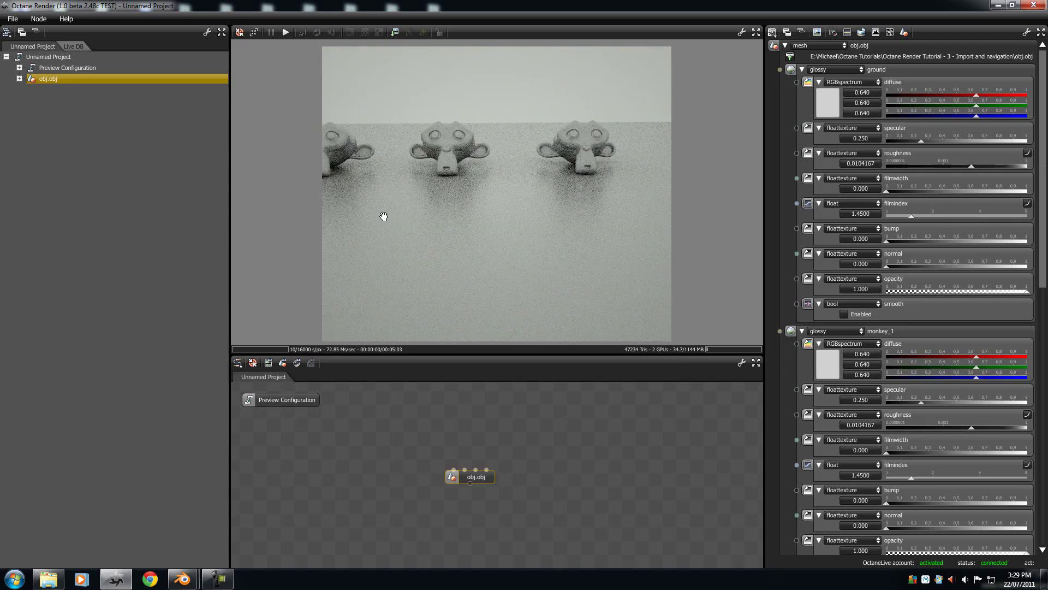
pyautogui.moveTo(384, 217); pyautogui.dragTo(401, 215)
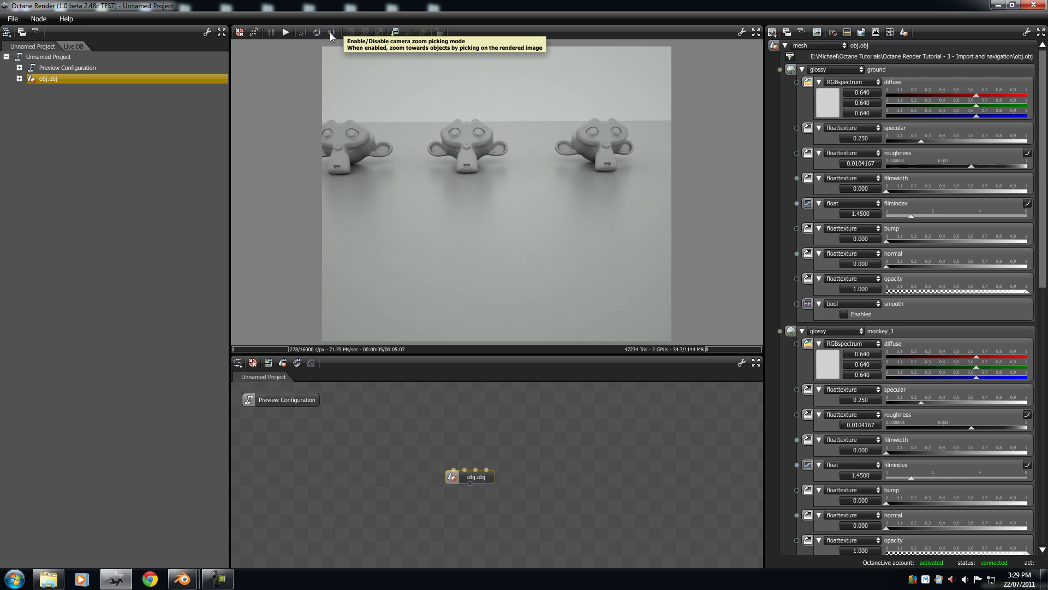
# Enable camera zoom picking mode and pick the rightmost monkey head as the zoom target
pyautogui.click(331, 32)
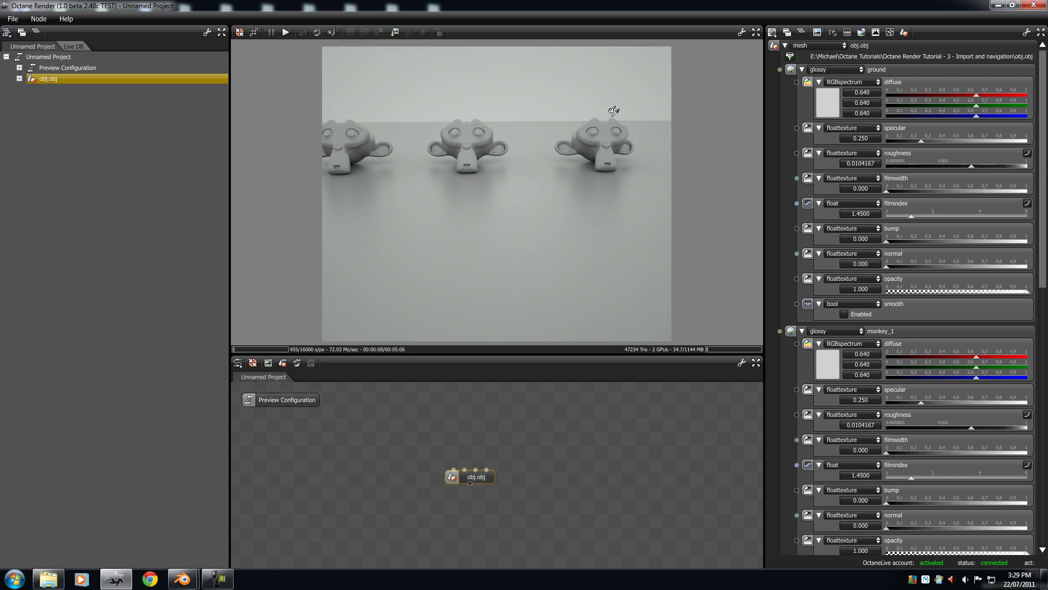
pyautogui.click(605, 134)
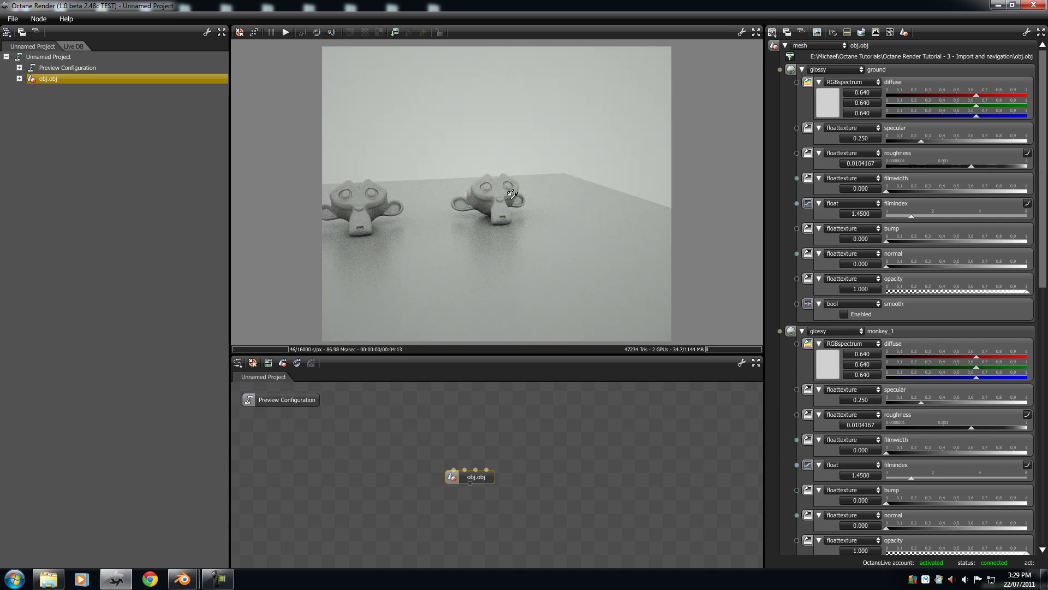
# Orbit the camera around the picked monkey head, and pull back until the heads and the ground plane's corner appear small in the distance
pyautogui.moveTo(510, 189); pyautogui.dragTo(485, 208)
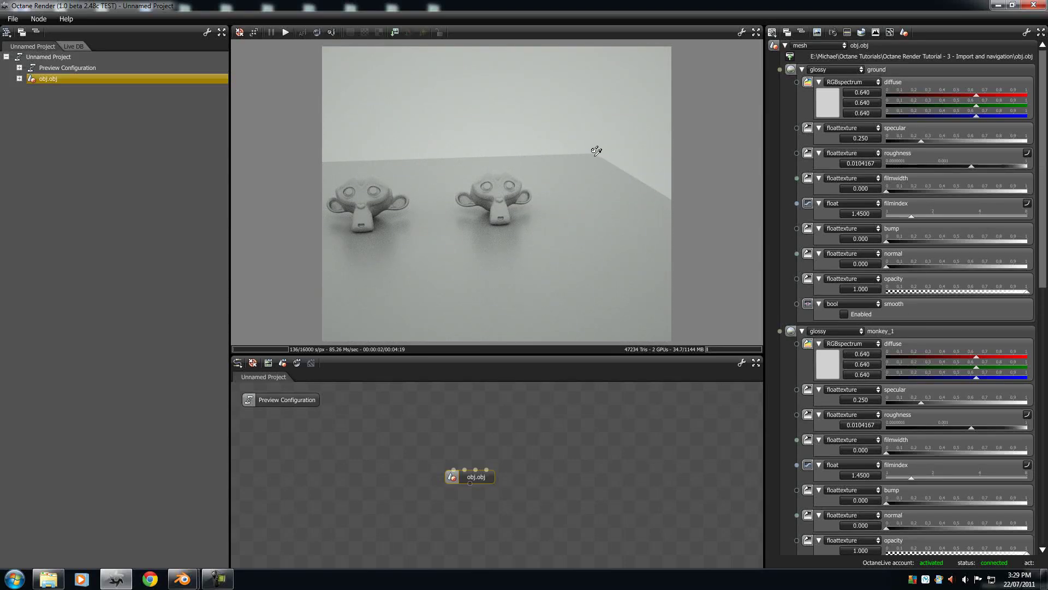
pyautogui.moveTo(596, 151); pyautogui.dragTo(596, 151)
pyautogui.moveTo(486, 208)
pyautogui.mouseDown()
pyautogui.moveTo(304, 234)
pyautogui.moveTo(89, 244)
pyautogui.moveTo(666, 257)
pyautogui.moveTo(1019, 213)
pyautogui.moveTo(355, 248)
pyautogui.moveTo(339, 234)
pyautogui.moveTo(1029, 200)
pyautogui.moveTo(522, 229)
pyautogui.moveTo(412, 218)
pyautogui.moveTo(501, 188)
pyautogui.moveTo(462, 206)
pyautogui.moveTo(514, 203)
pyautogui.moveTo(491, 206)
pyautogui.moveTo(501, 202)
pyautogui.mouseUp()
pyautogui.moveTo(441, 279); pyautogui.dragTo(441, 285)
pyautogui.moveTo(496, 199); pyautogui.dragTo(497, 175)
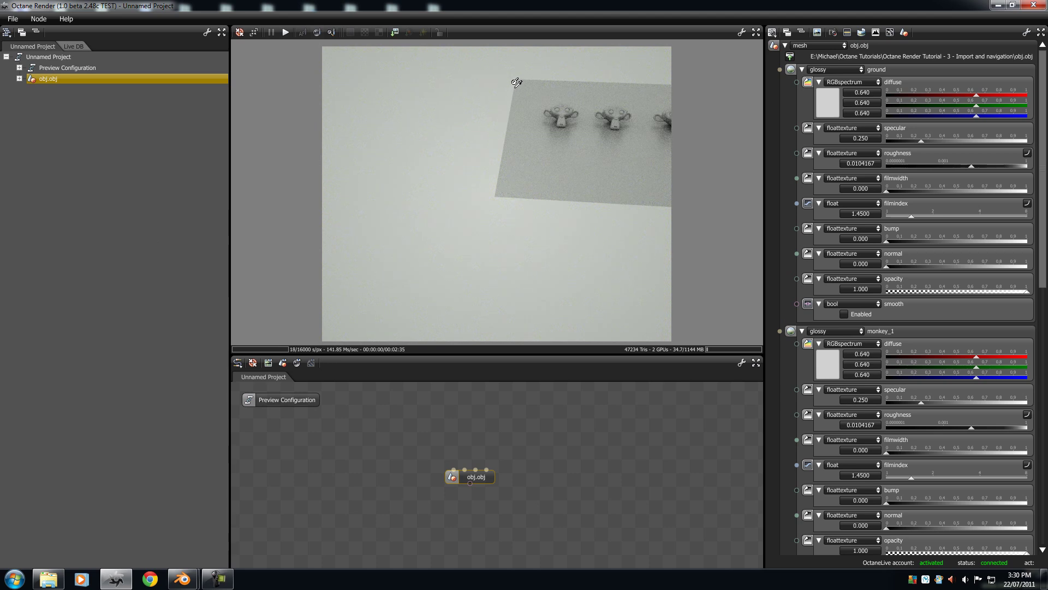
# Enable focus picking mode and orbit the camera from a front view of the three monkey heads to a side view along their row
pyautogui.click(302, 32)
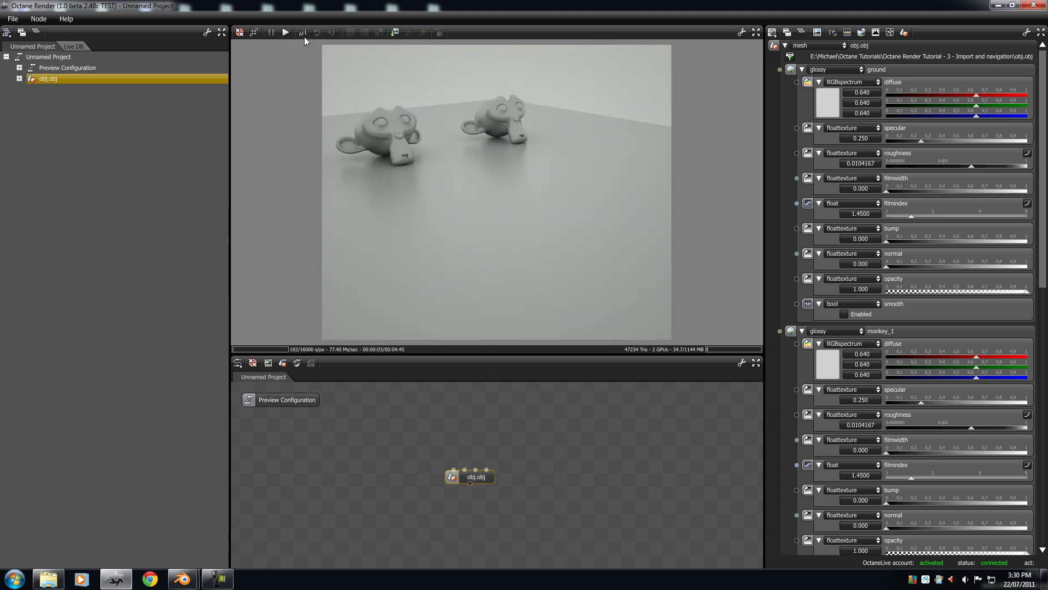
pyautogui.click(303, 33)
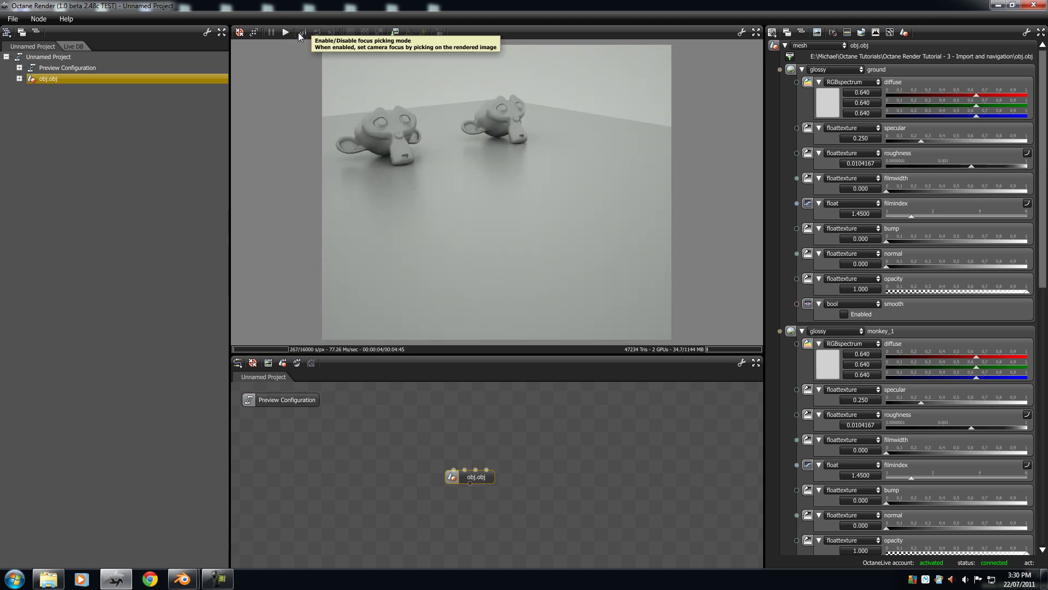
pyautogui.moveTo(604, 225); pyautogui.dragTo(453, 252)
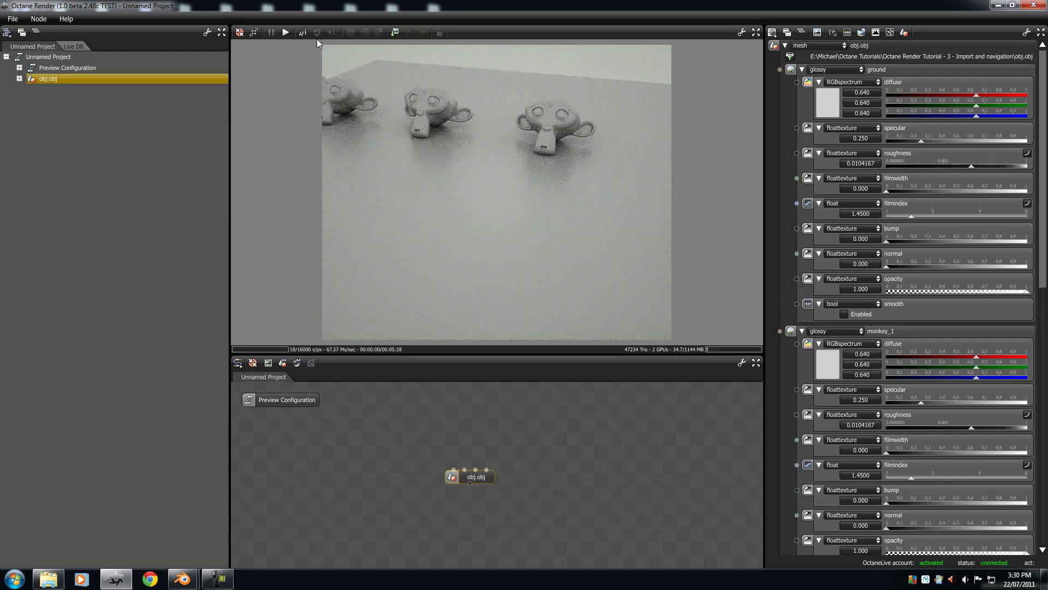
pyautogui.moveTo(566, 227); pyautogui.dragTo(458, 211)
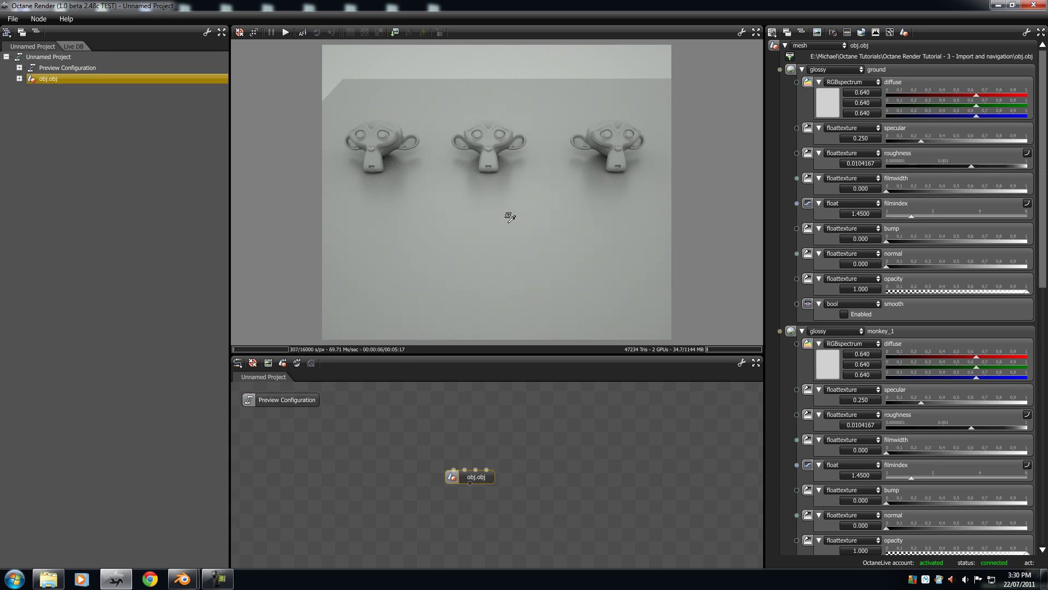
pyautogui.moveTo(399, 170); pyautogui.dragTo(572, 238)
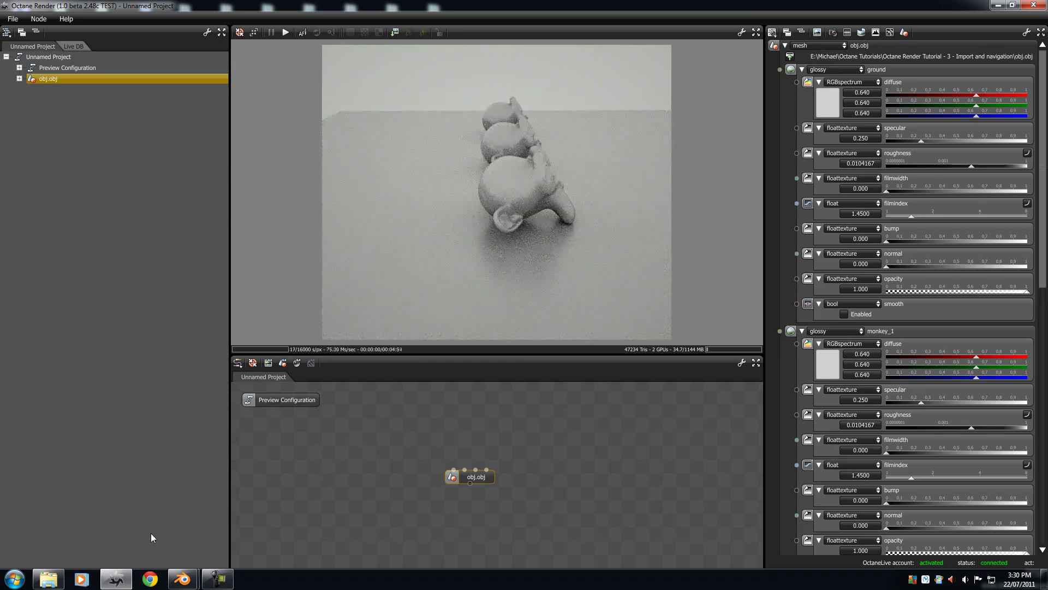
# View the Octane Tutorials folder in Windows Explorer, and return to Octane Render to orbit the camera around to the monkey heads' faces
pyautogui.click(49, 578)
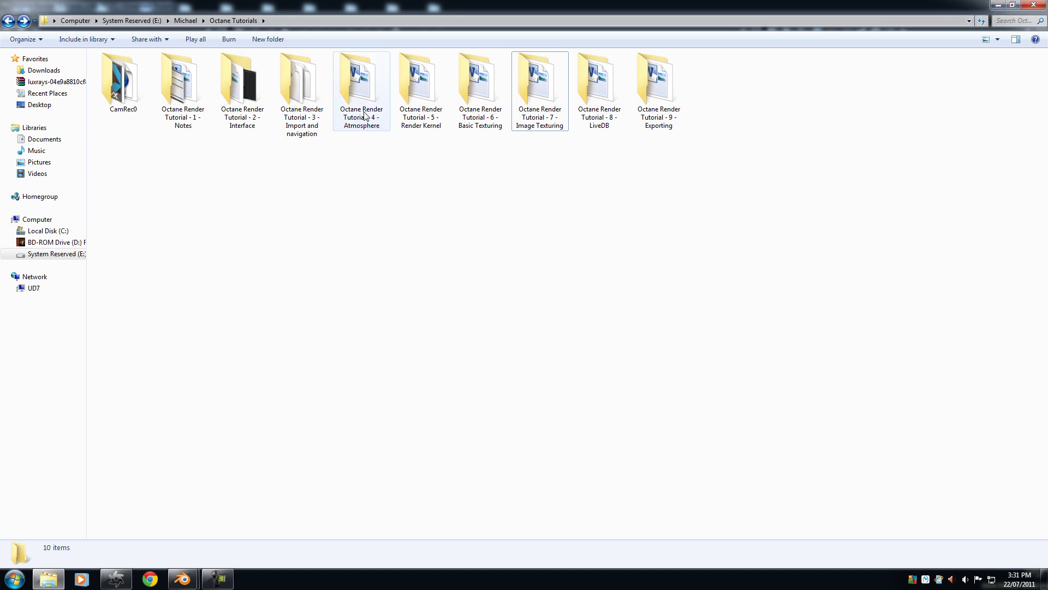
pyautogui.click(999, 5)
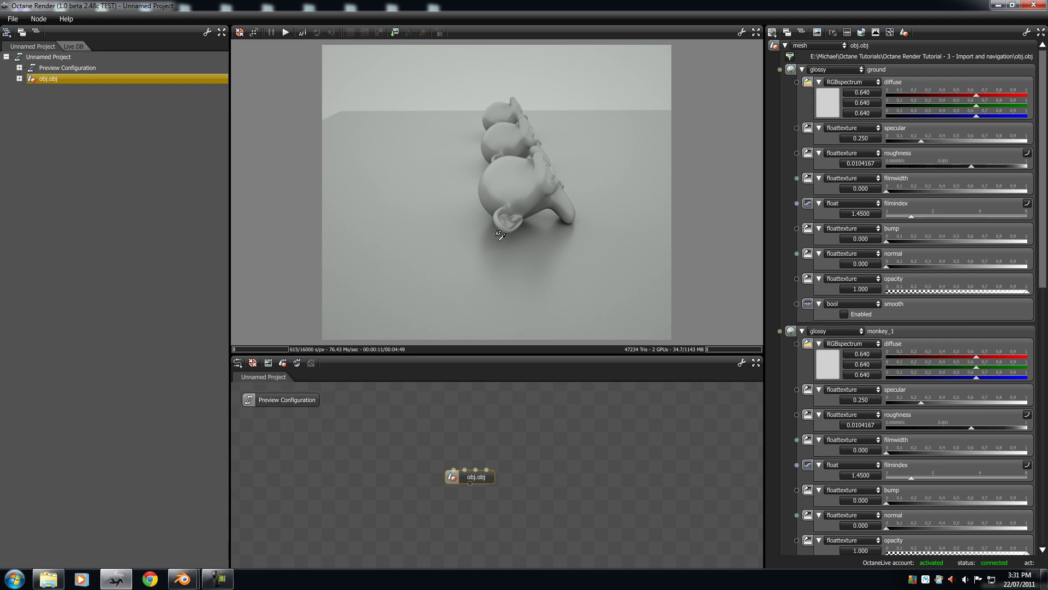
pyautogui.moveTo(622, 204); pyautogui.dragTo(444, 227)
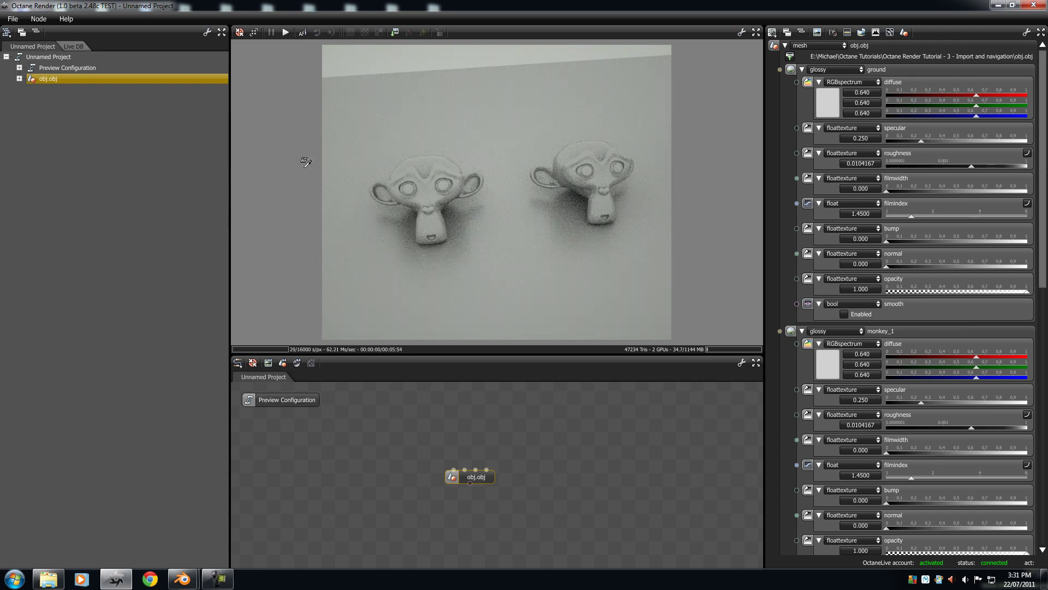